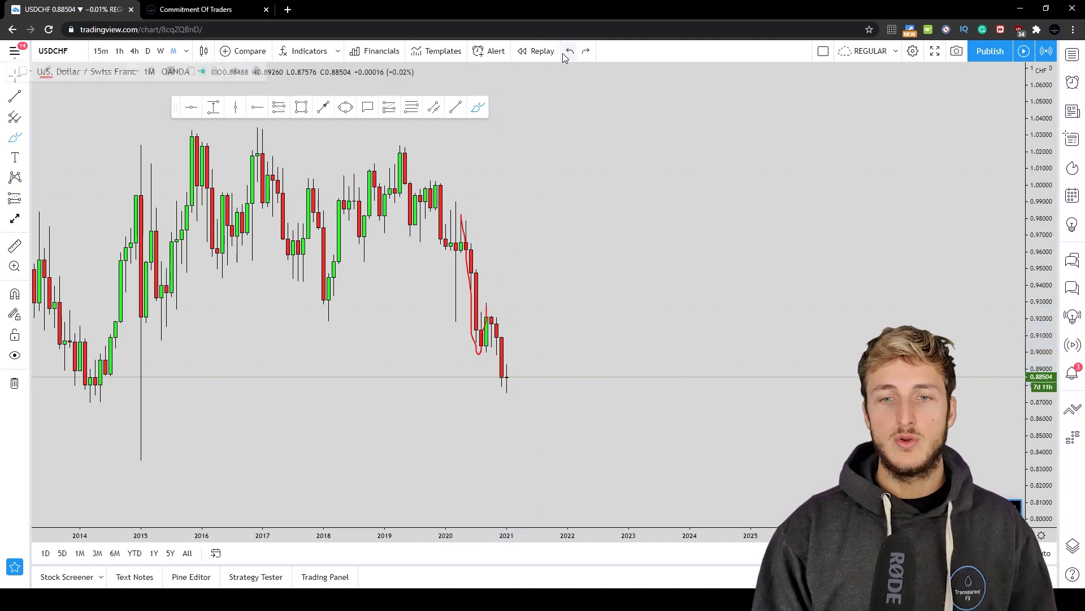
Step: Switch USDCHF to the weekly timeframe, mark the December and January lows with brush strokes, and undo the marks
click(161, 51)
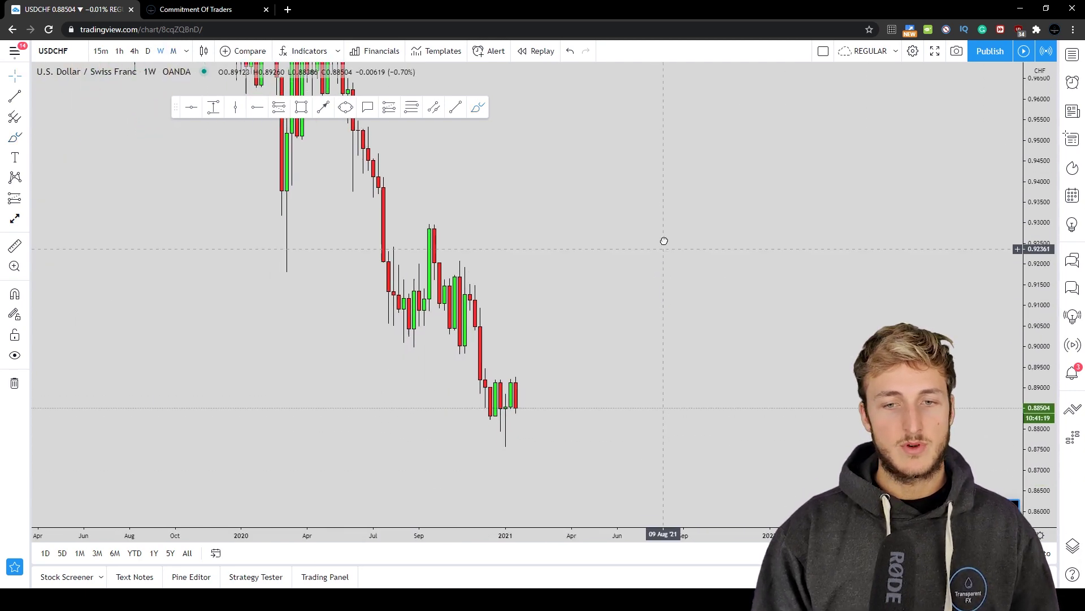
click(478, 107)
drag(496, 385, 502, 389)
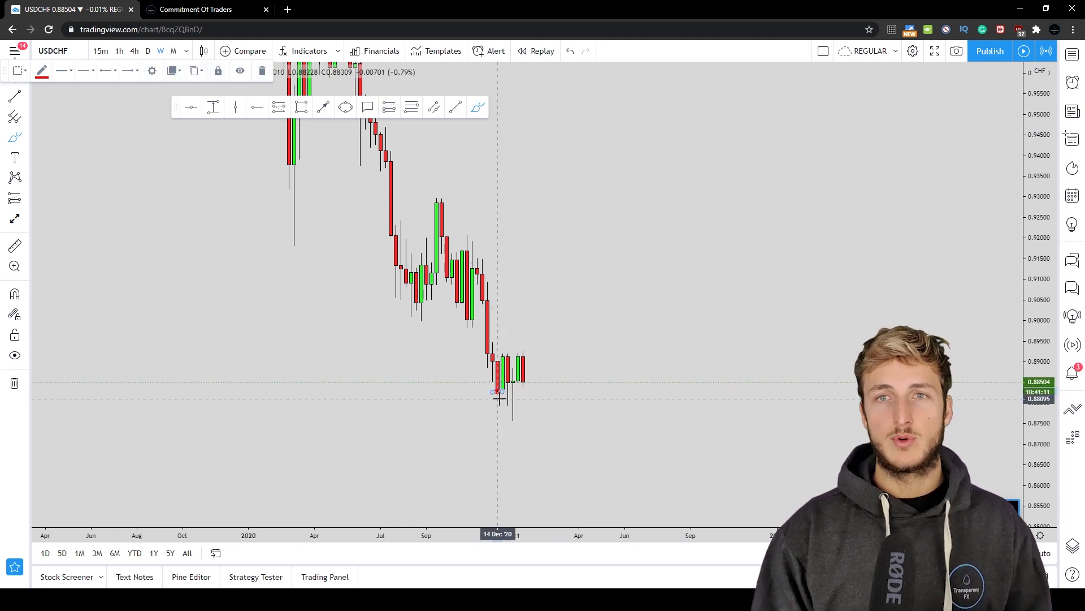
drag(519, 396, 512, 399)
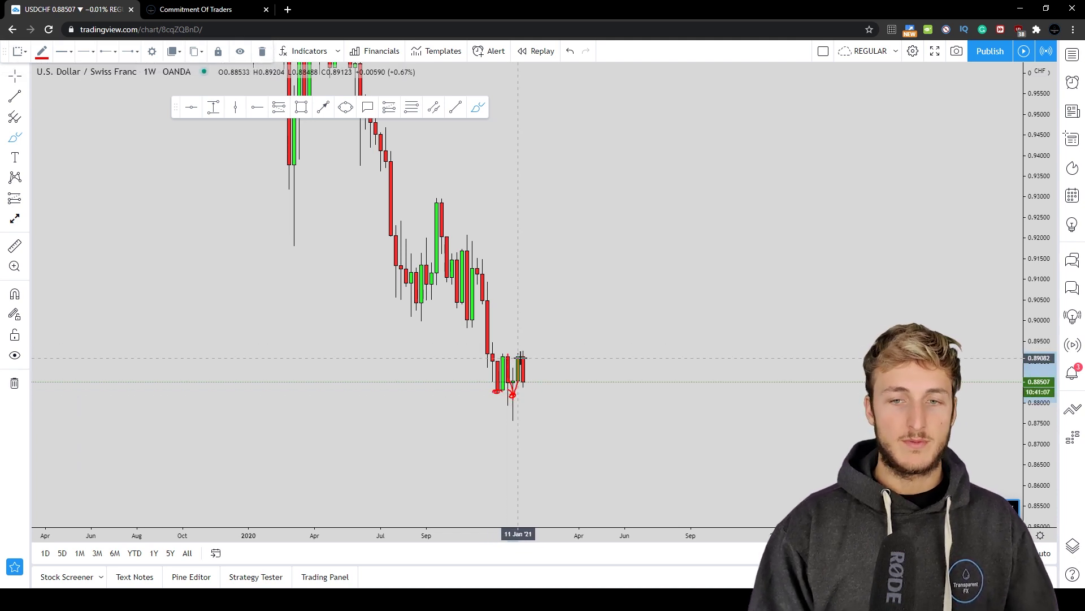
click(570, 51)
Step: Draw a thin rectangle over the weekly December 2020 lows, from about 0.8822 to 0.8834, extending to late February 2021
click(301, 107)
drag(490, 394, 548, 388)
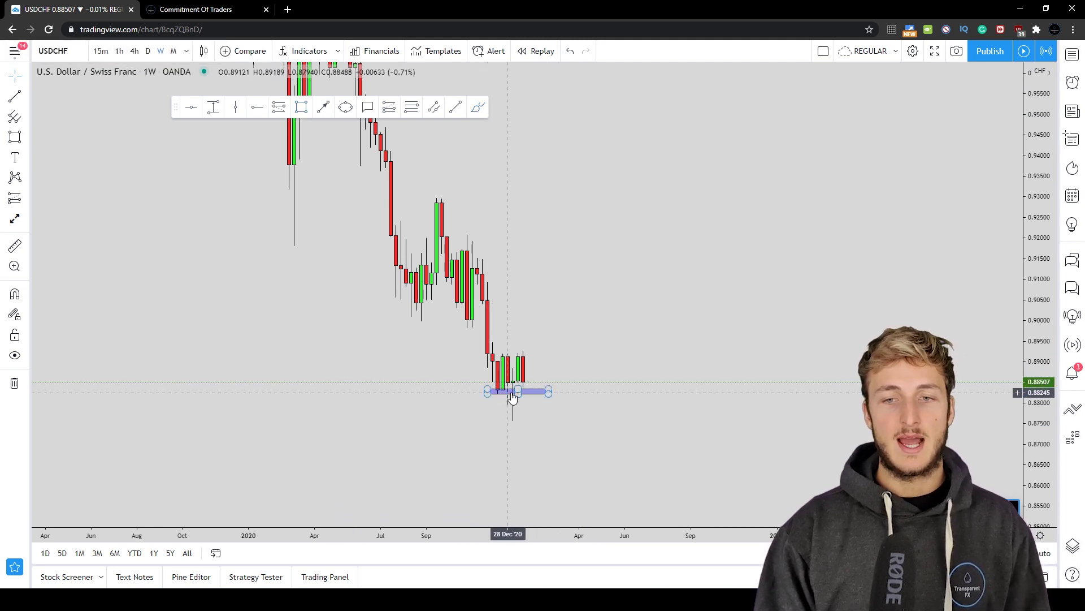
Step: Brush a projected dip into the support zone with a bounce to about 0.907, and delete the stroke
click(477, 107)
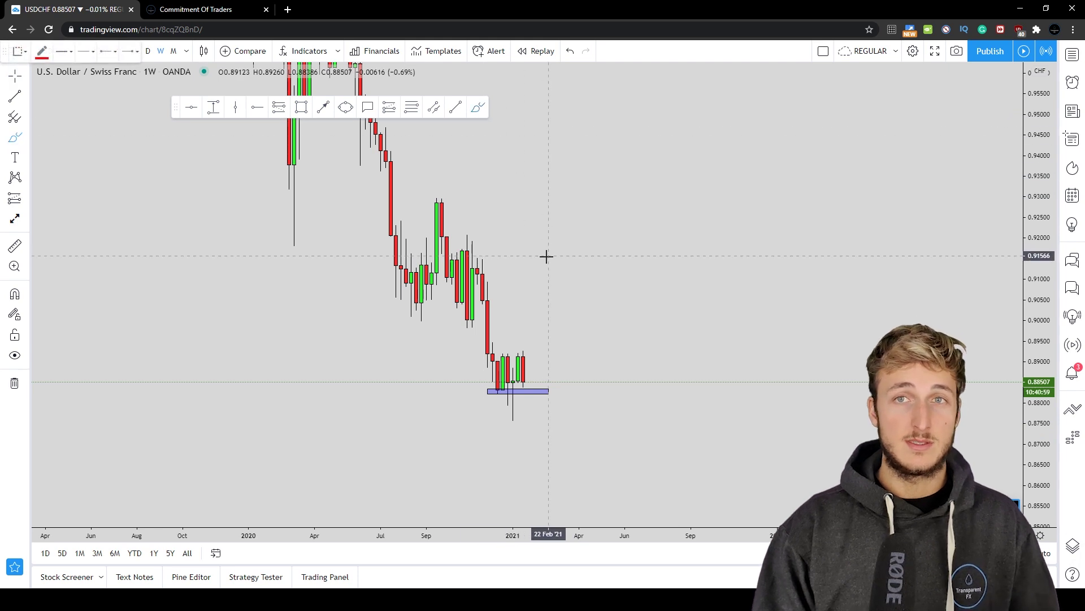
drag(523, 383, 543, 292)
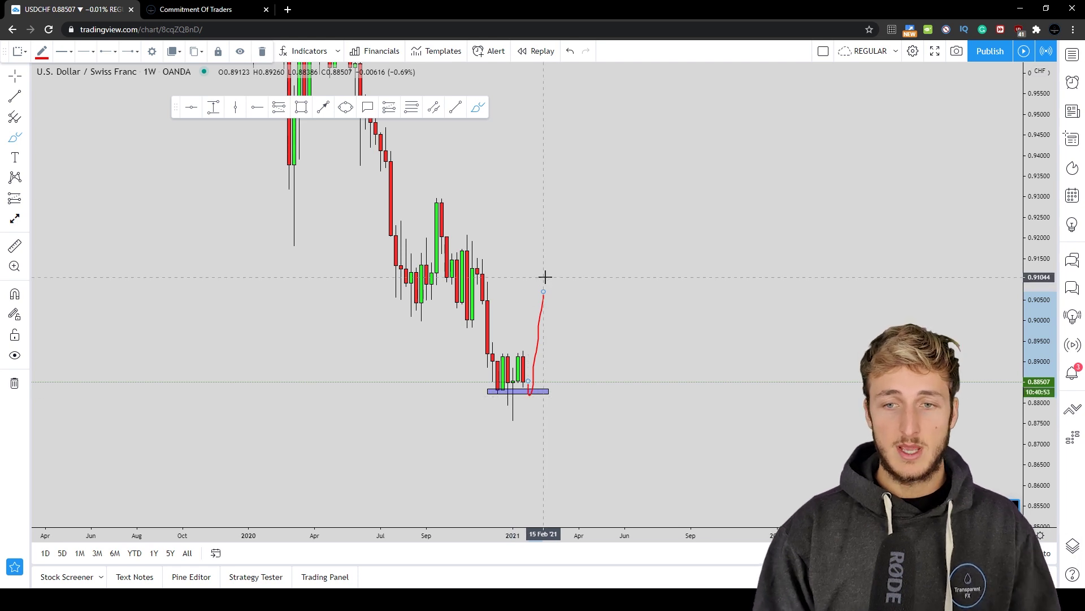
click(263, 52)
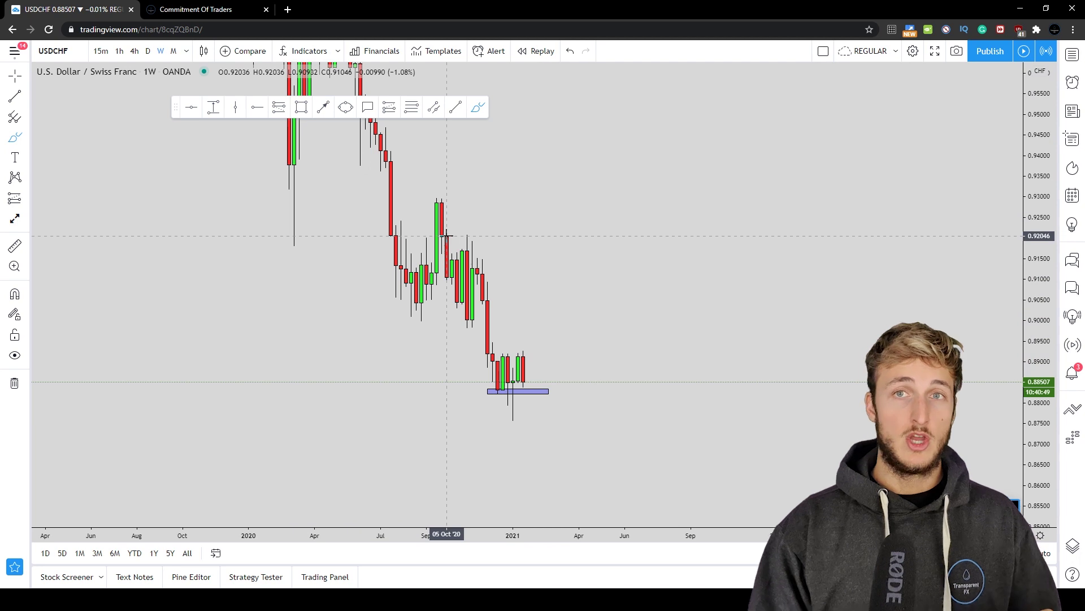
Step: Switch to the monthly timeframe, trace the 2020 decline and a projected rebound with the brush, and delete the trace
click(173, 51)
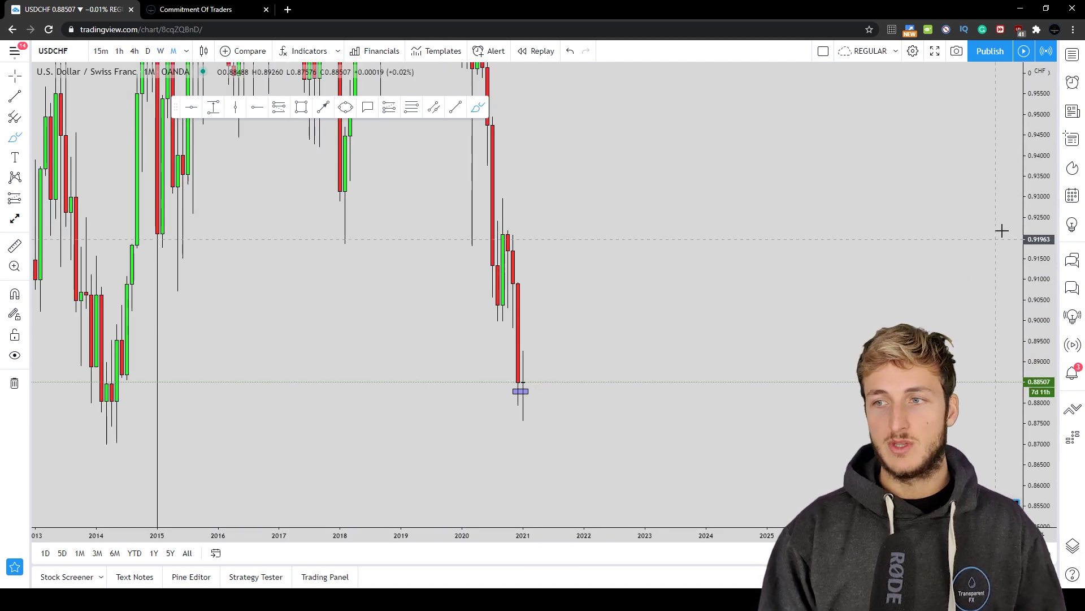
mouse_move(485, 157)
mouse_down()
mouse_move(496, 299)
mouse_move(509, 266)
mouse_move(525, 346)
mouse_move(550, 308)
mouse_up()
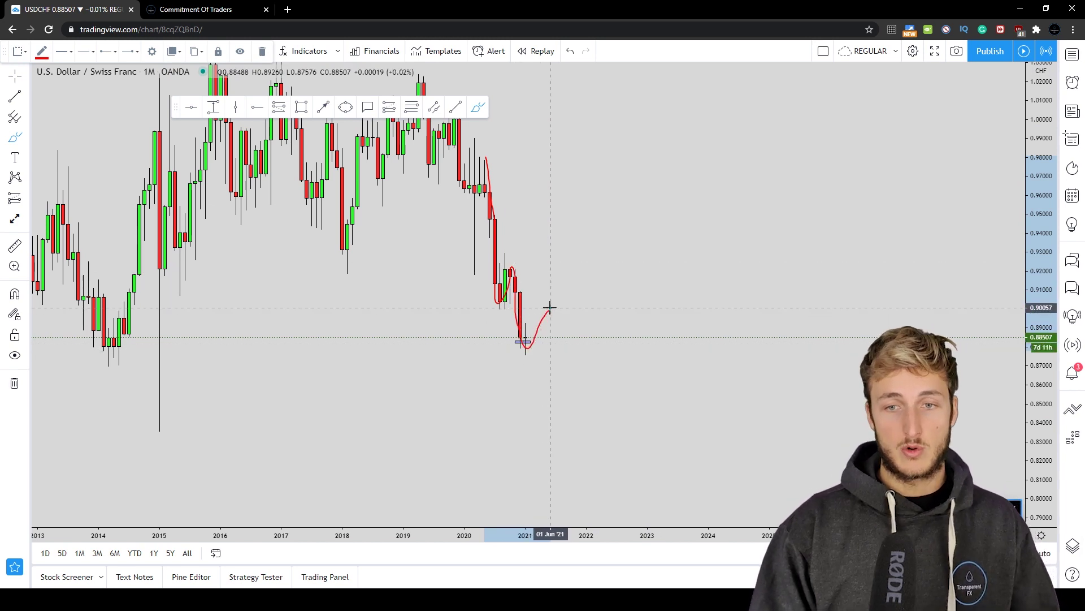
click(262, 51)
Step: Draw a rectangle at the mid-2020 monthly lows, from about 0.9000 to 0.9033, spanning July 2020 to February 2022
click(303, 109)
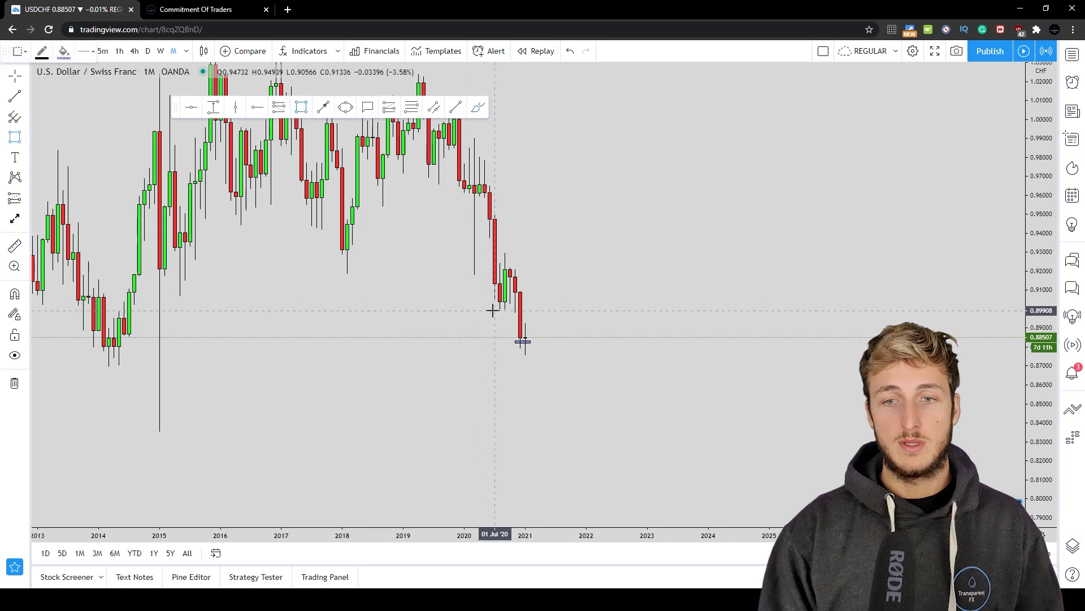
drag(492, 308, 592, 306)
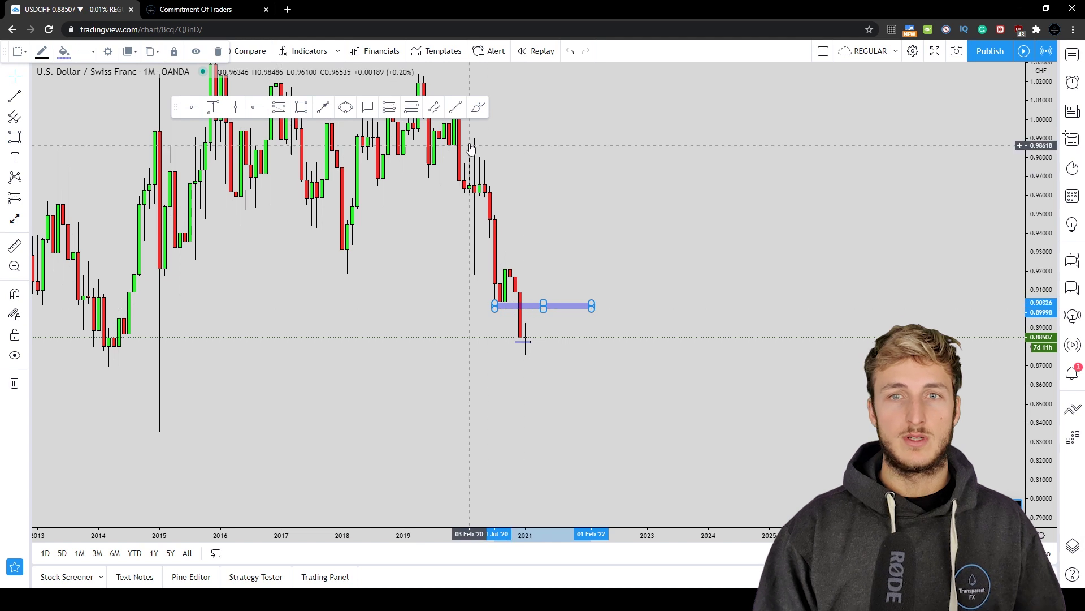
Step: Brush the broken monthly low, a projected pullback into the 0.90 zone and a renewed decline, and undo the decline stroke
click(477, 107)
mouse_move(499, 305)
mouse_down()
mouse_move(509, 267)
mouse_move(525, 342)
mouse_move(532, 320)
mouse_up()
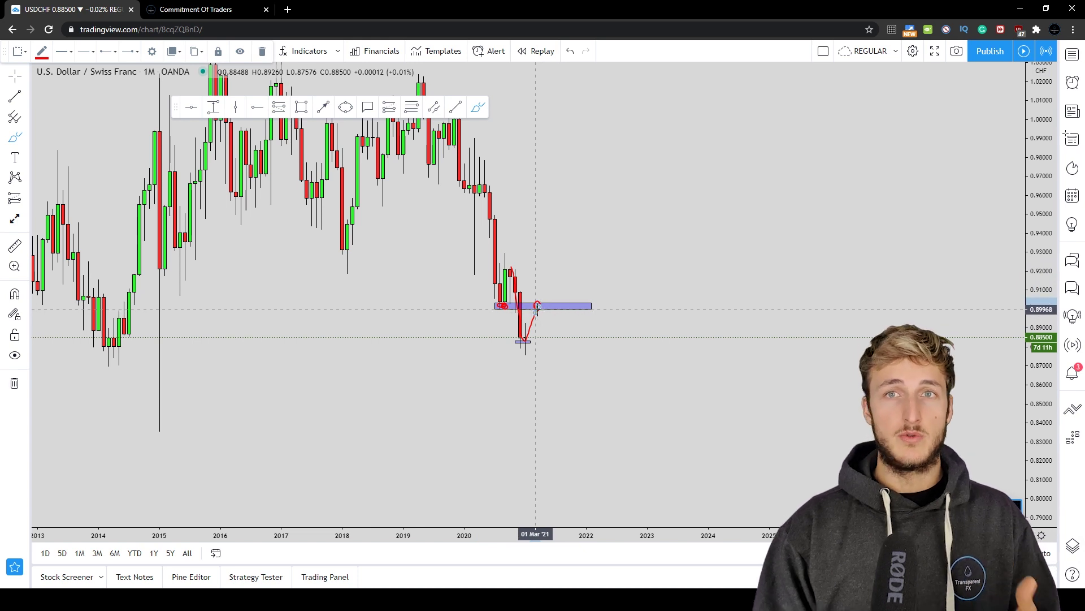
drag(537, 306, 548, 369)
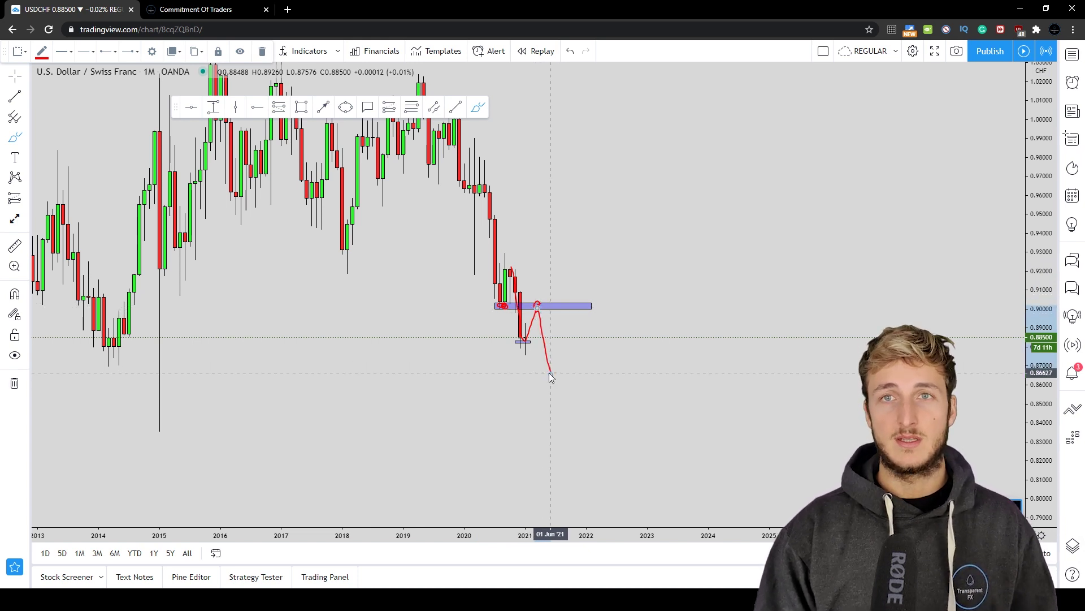
click(567, 50)
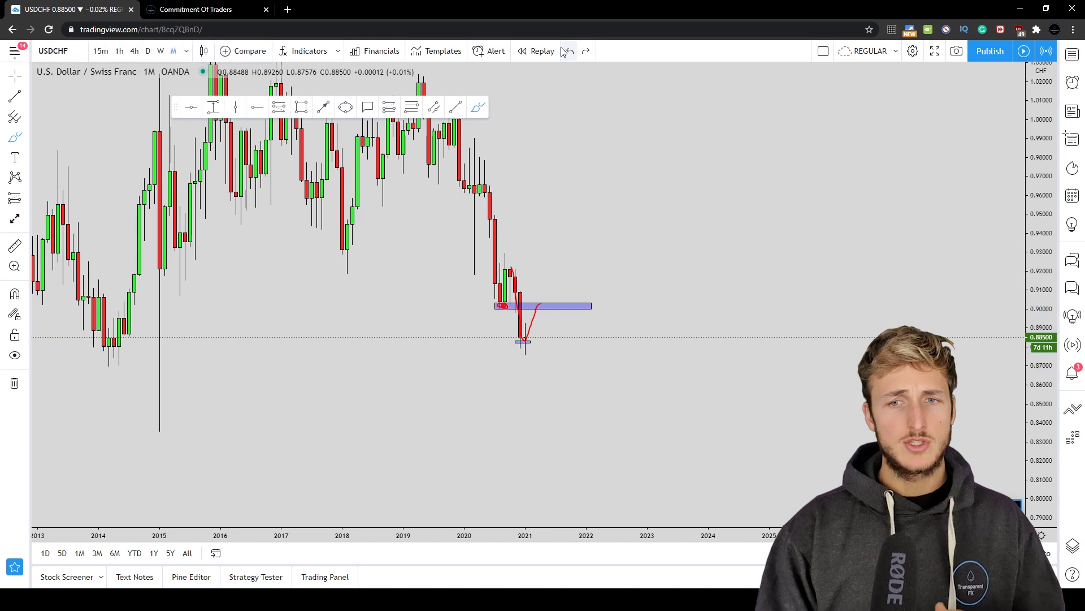
Step: On the weekly timeframe, brush a projected rise into the 0.90 zone, circle both contact areas, and undo these markings
click(161, 51)
drag(526, 338, 533, 307)
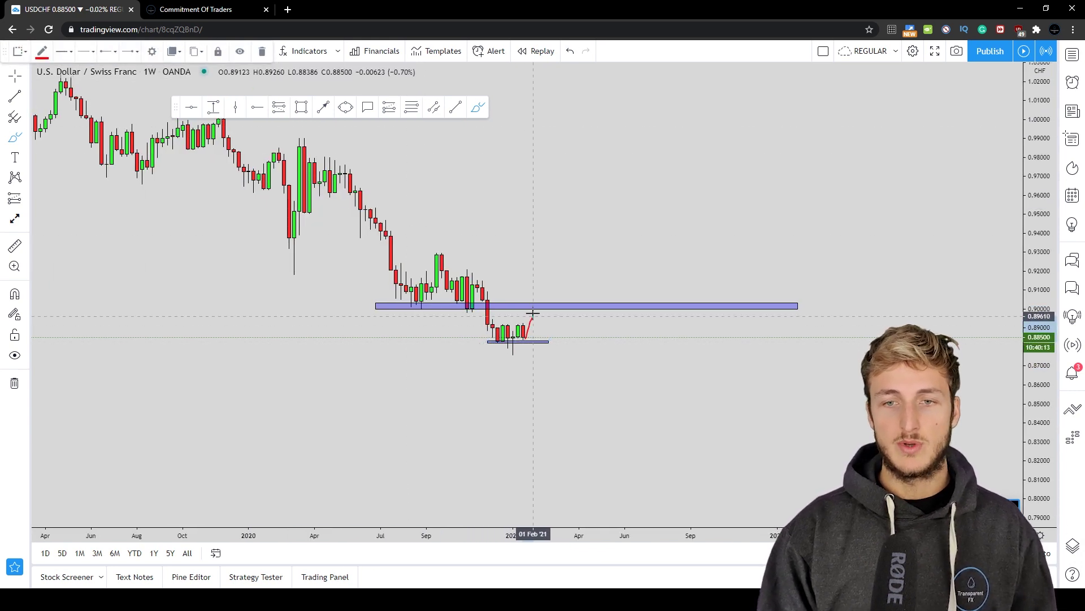
drag(1041, 427, 1040, 396)
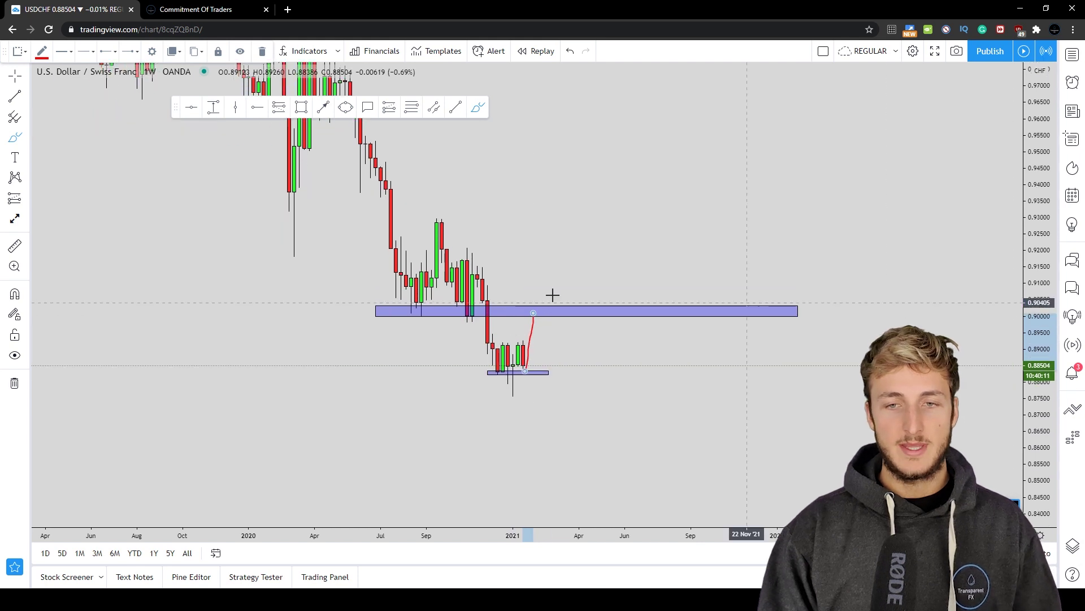
mouse_move(467, 310)
mouse_down()
mouse_move(475, 320)
mouse_move(467, 311)
mouse_up()
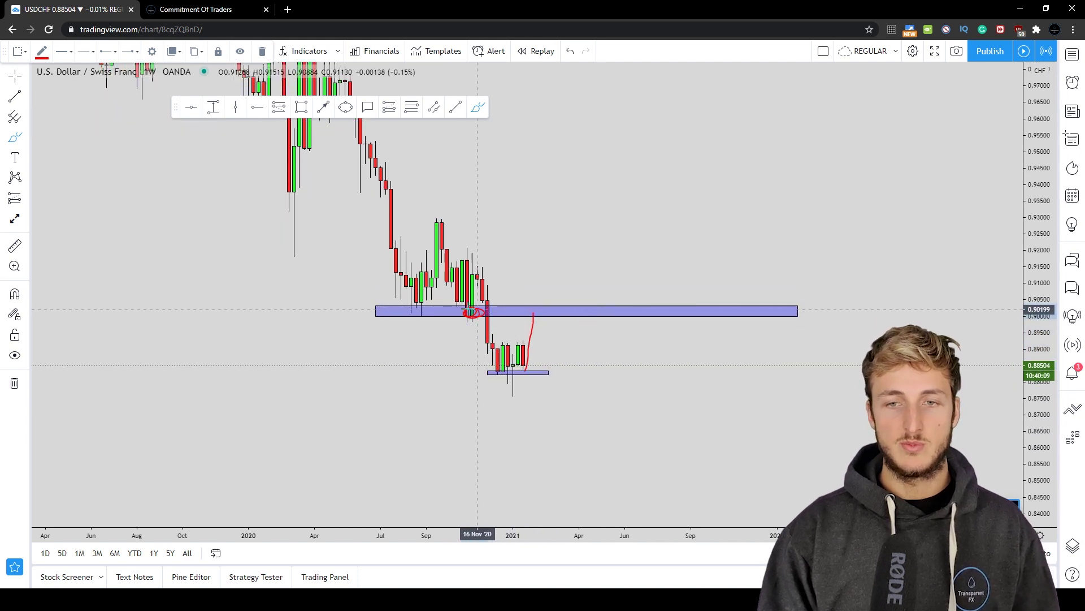
drag(533, 306, 538, 305)
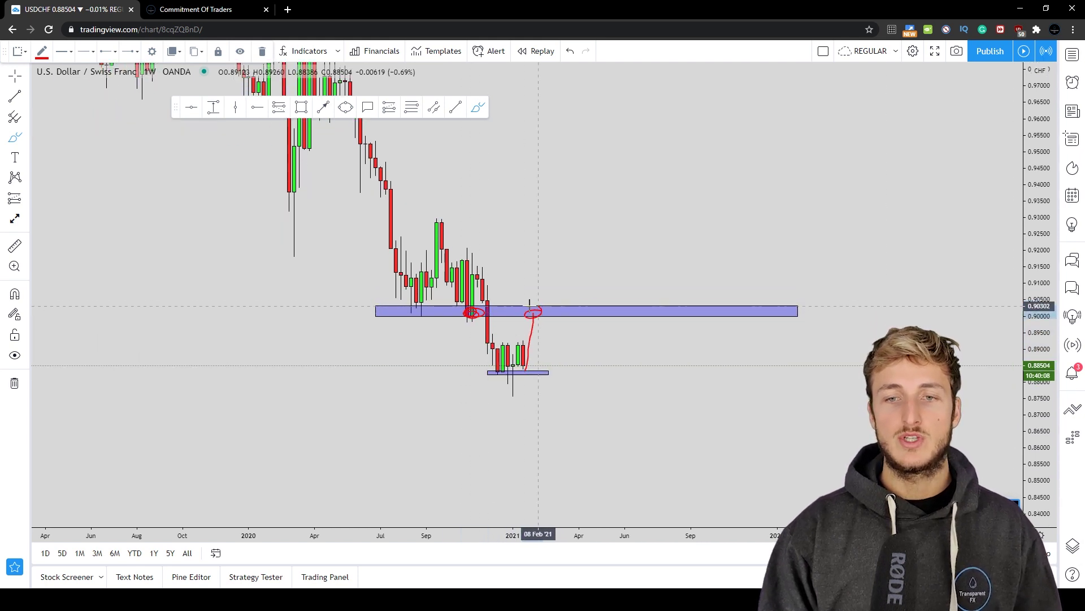
click(570, 52)
click(569, 52)
click(570, 52)
click(569, 53)
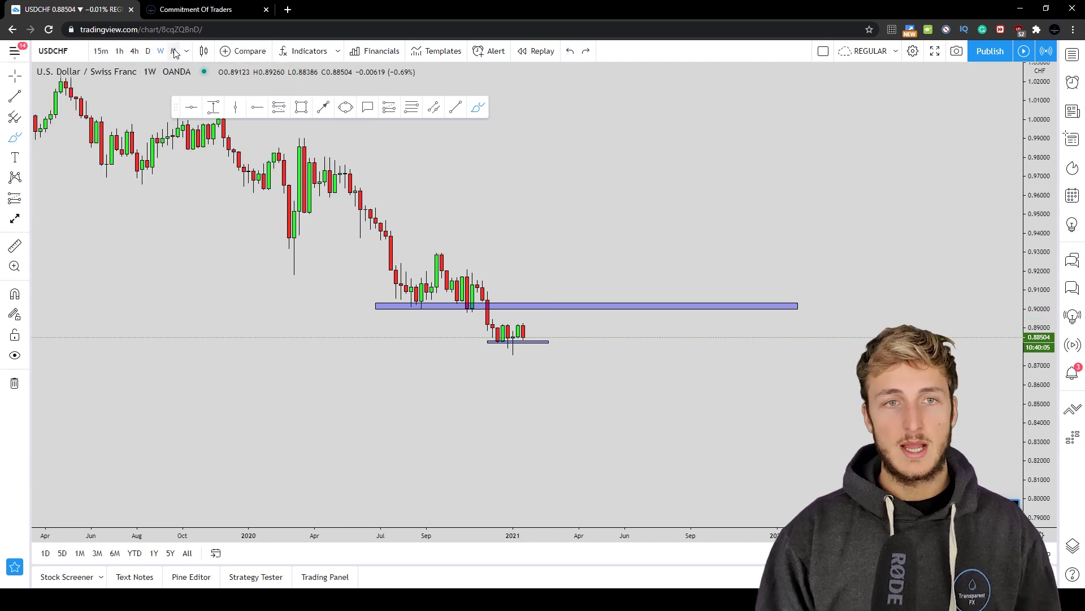
Step: Switch to the daily timeframe and delete the upper rectangle around 0.90
click(148, 50)
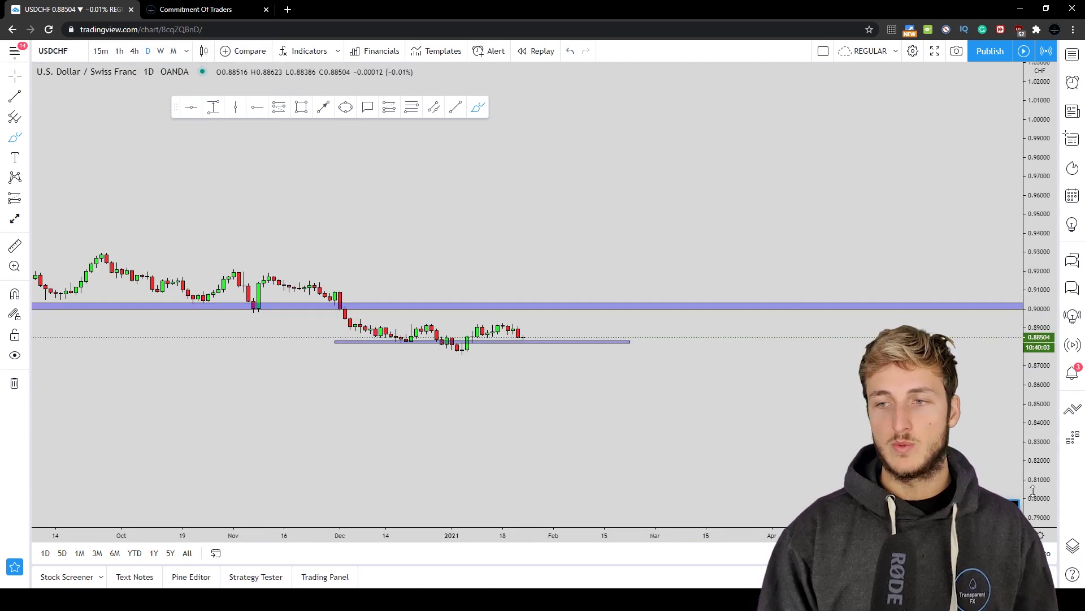
click(546, 207)
key(Delete)
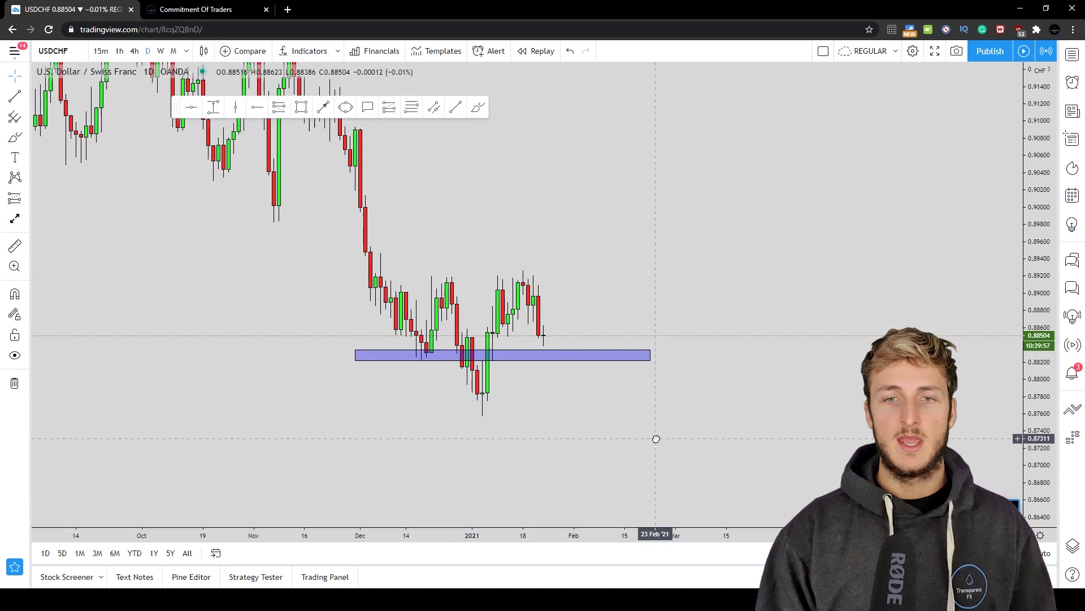
Step: Trace the daily swings from the late December high through mid-January with the brush, circle the structure, and undo all strokes
click(478, 111)
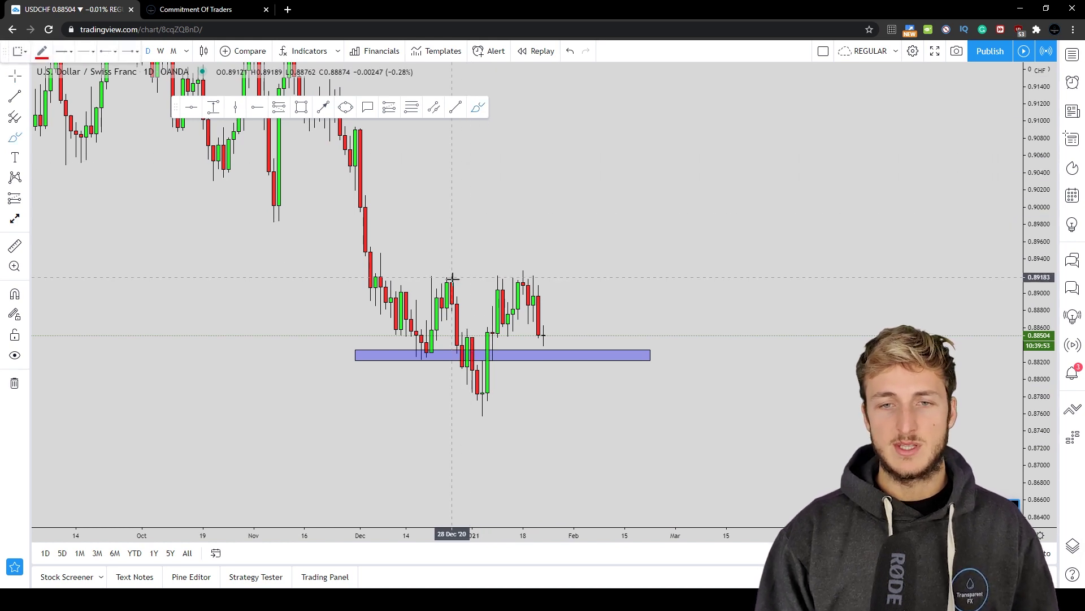
mouse_move(451, 277)
mouse_down()
mouse_move(467, 373)
mouse_move(472, 329)
mouse_move(477, 396)
mouse_move(497, 284)
mouse_move(503, 296)
mouse_move(493, 283)
mouse_move(512, 334)
mouse_up()
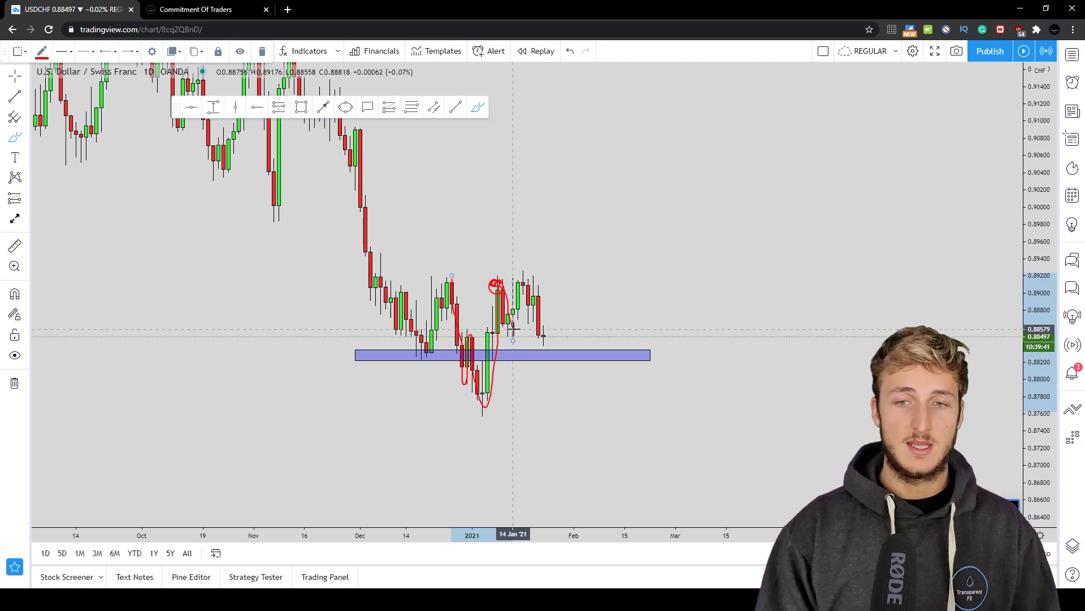
mouse_move(515, 339)
mouse_down()
mouse_move(507, 335)
mouse_move(518, 331)
mouse_move(523, 270)
mouse_up()
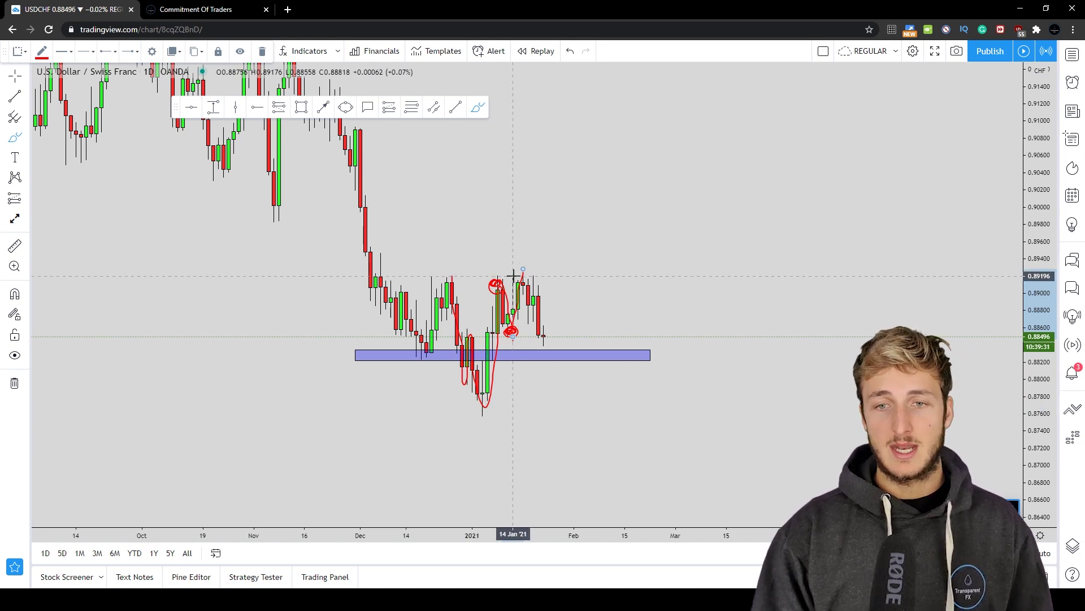
mouse_move(524, 272)
mouse_down()
mouse_move(530, 309)
mouse_move(528, 263)
mouse_move(518, 391)
mouse_move(553, 274)
mouse_up()
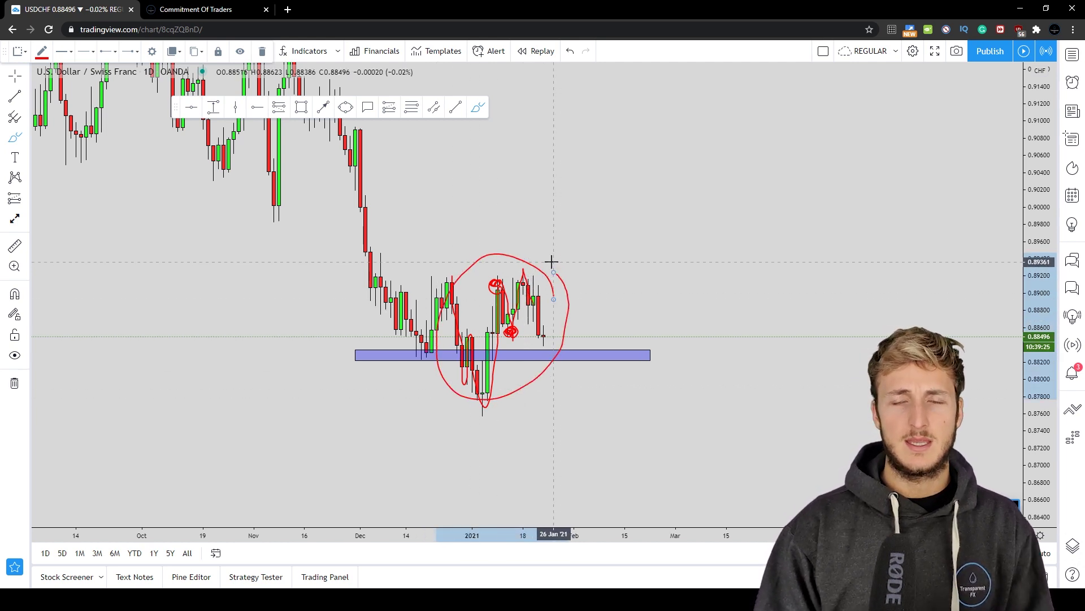
click(569, 51)
click(570, 51)
click(569, 51)
click(569, 51)
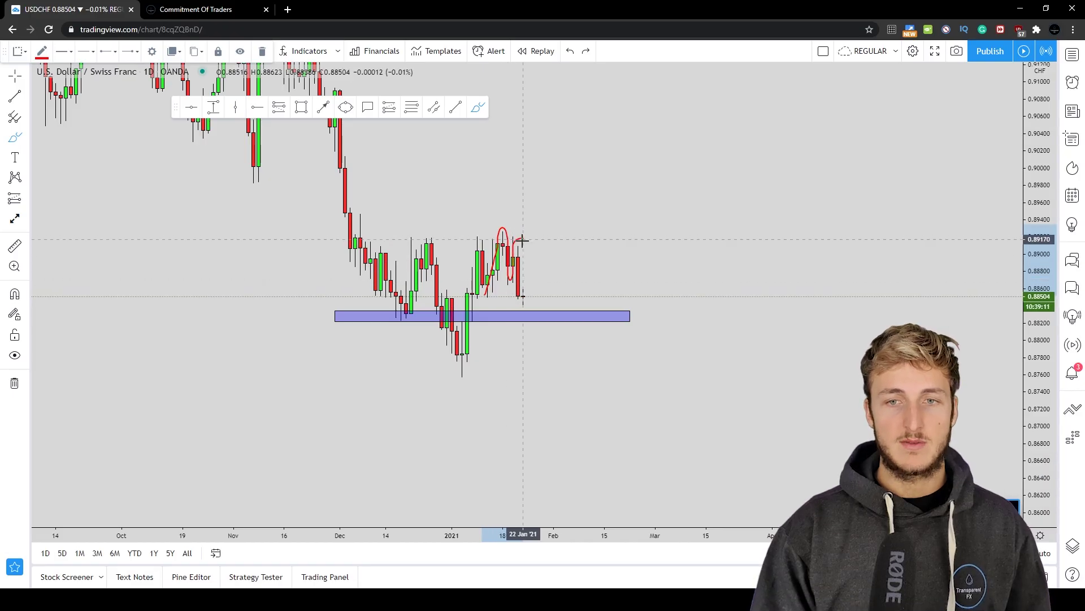
Step: Trace the January double top down into the support zone and sketch an example M pattern with a neckline in the empty space beside it
drag(523, 240, 528, 318)
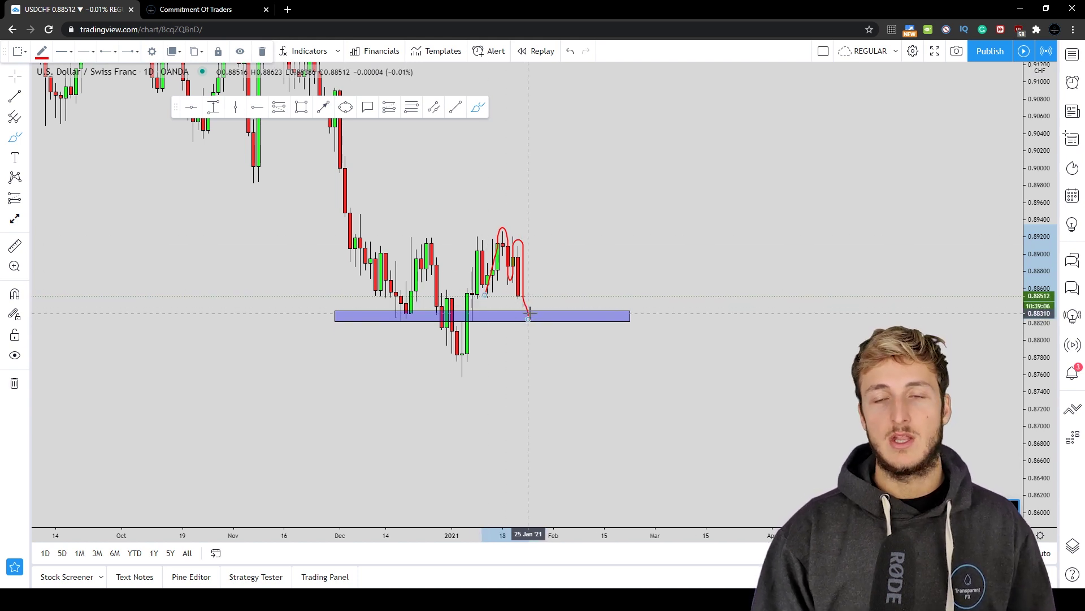
mouse_move(577, 427)
mouse_down()
mouse_move(537, 424)
mouse_move(491, 197)
mouse_up()
click(478, 107)
mouse_move(552, 295)
mouse_down()
mouse_move(591, 184)
mouse_move(634, 211)
mouse_move(654, 245)
mouse_move(663, 343)
mouse_move(691, 247)
mouse_up()
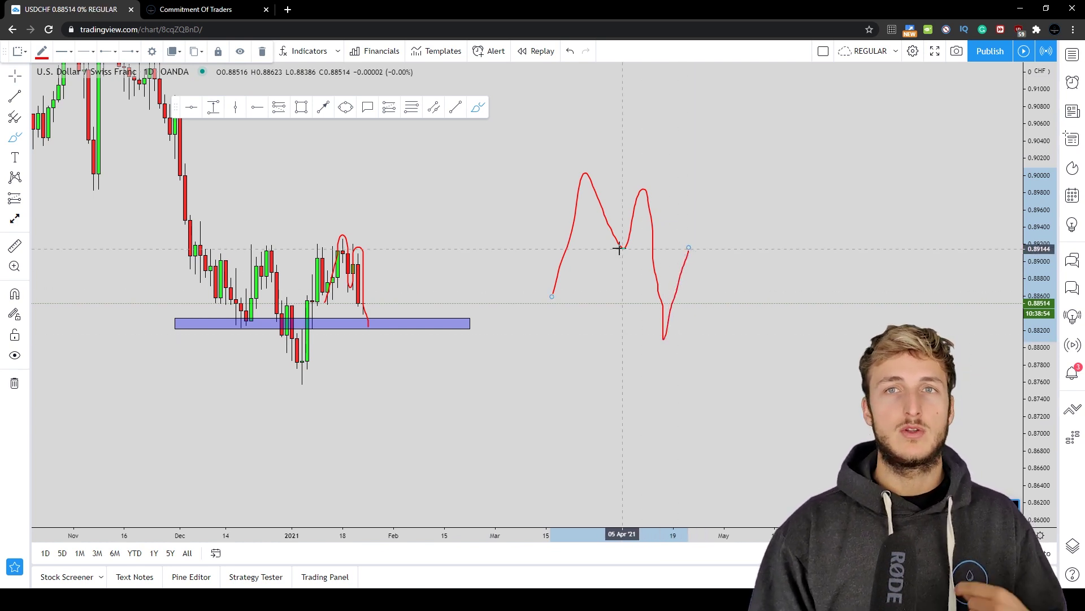
drag(614, 247, 704, 251)
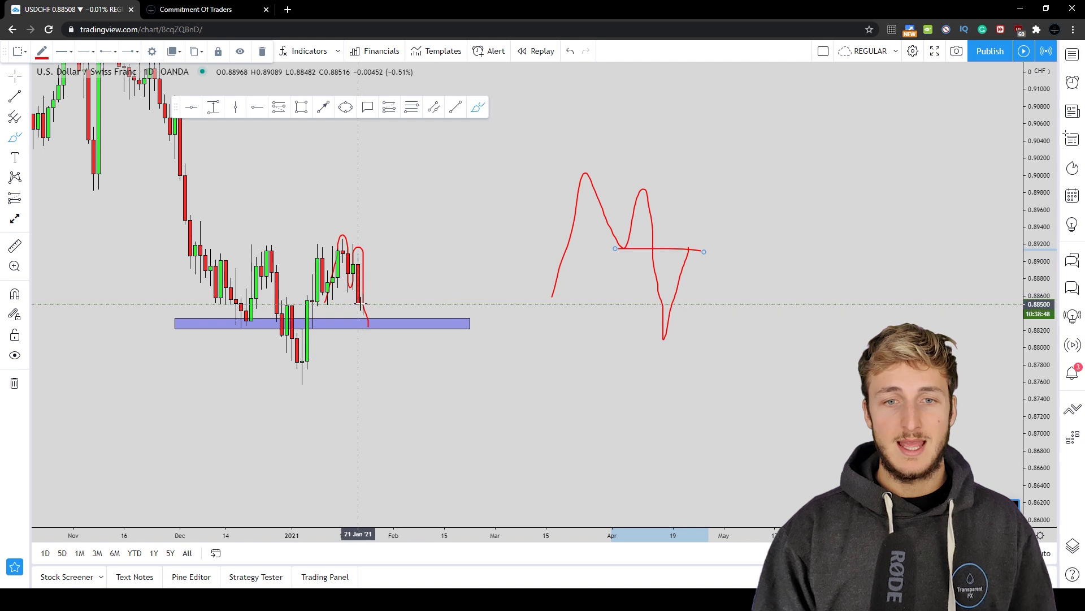
Step: Brush a projected bounce from the support zone to the double top's neckline, and undo all the pattern strokes
mouse_move(368, 322)
mouse_down()
mouse_move(392, 283)
mouse_move(350, 286)
mouse_move(404, 277)
mouse_up()
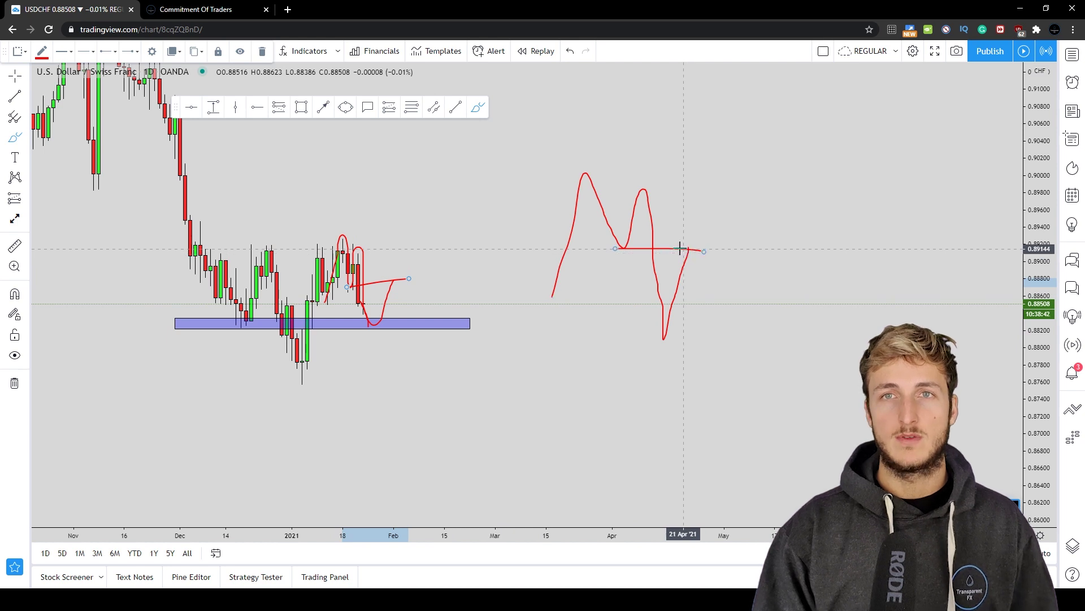
click(571, 56)
click(571, 56)
click(571, 56)
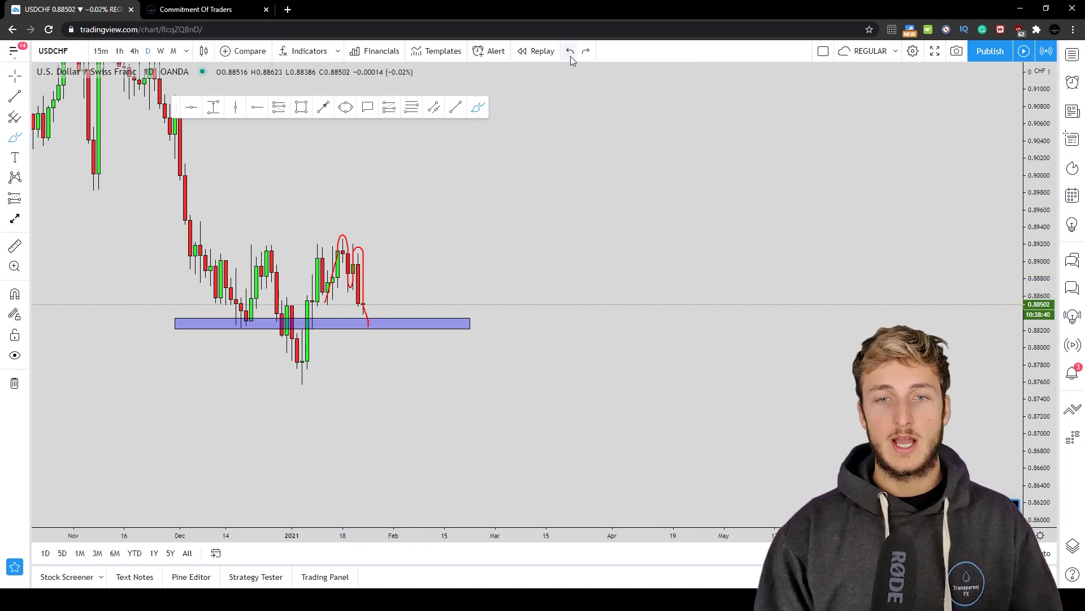
click(571, 56)
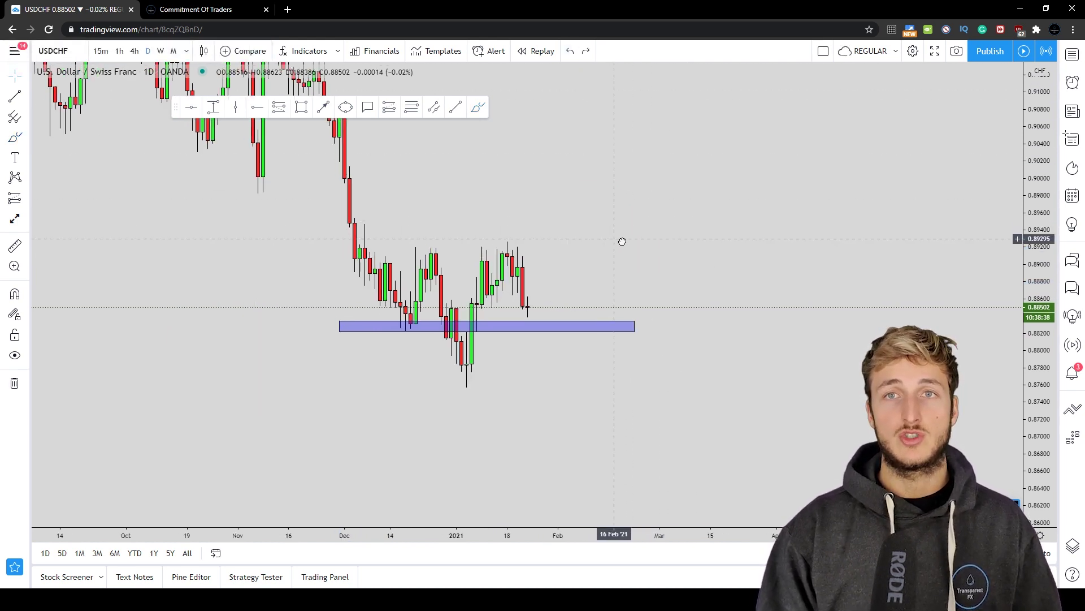
Step: Delete the remaining support rectangle below the current price on the daily chart
click(562, 328)
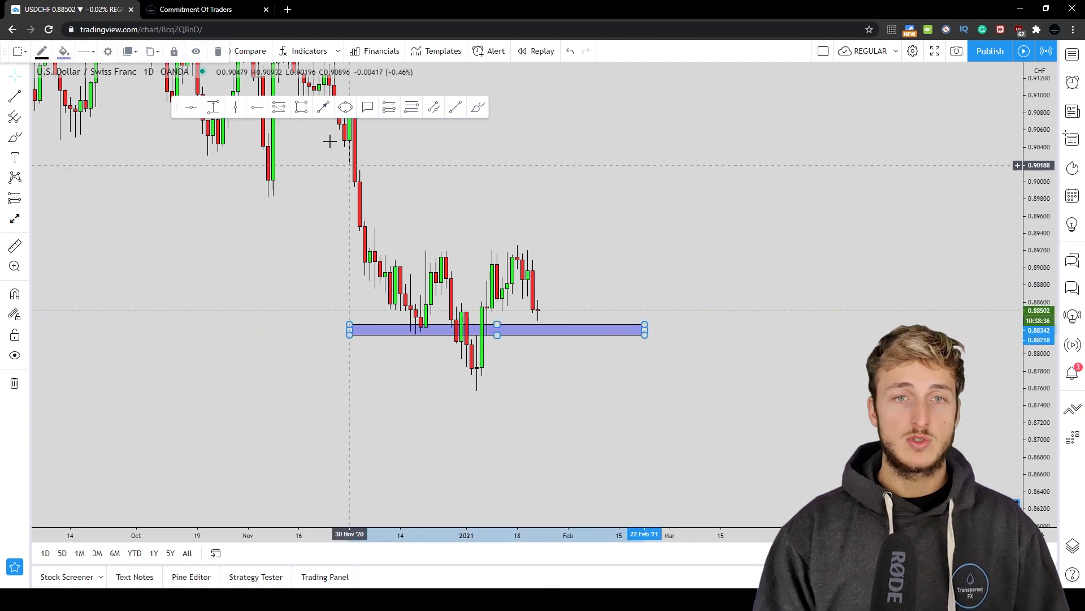
key(Delete)
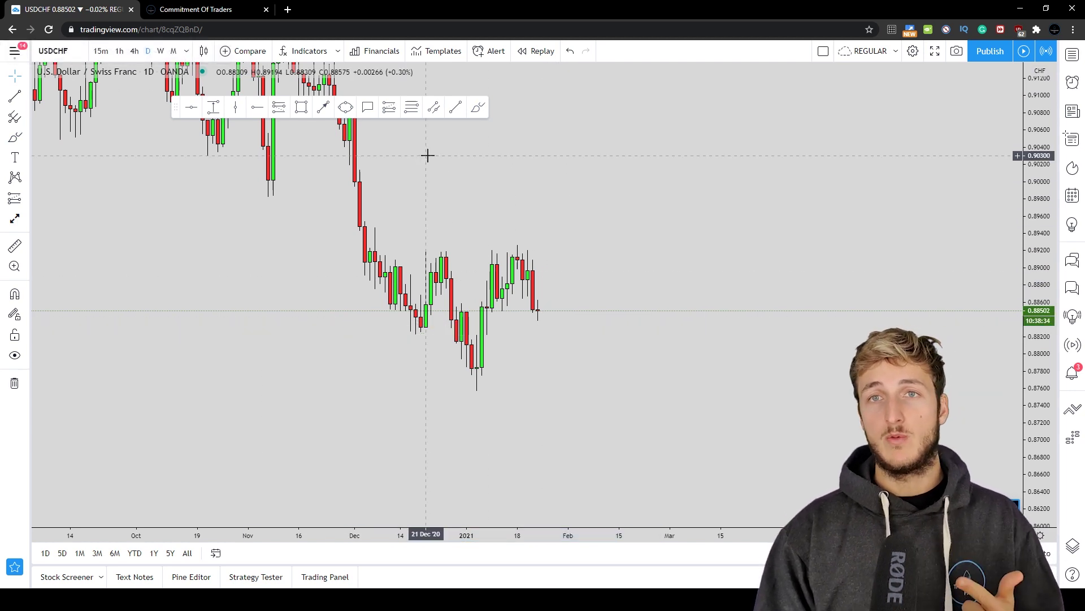
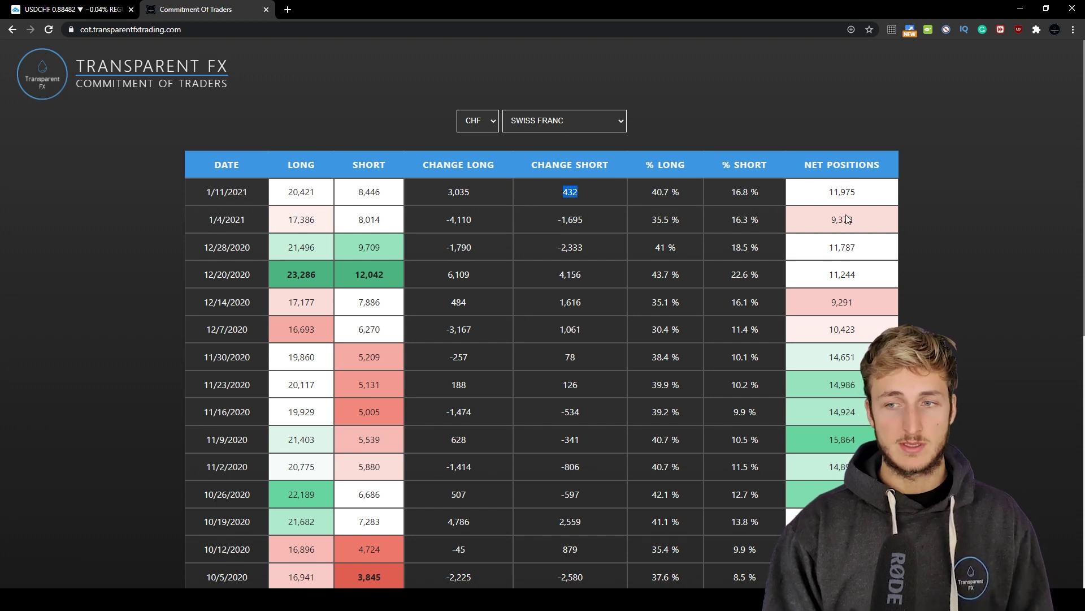
Step: Highlight the Swiss franc net positions for 11/9/2020 and 1/11/2021 in the Commitment of Traders table
drag(825, 439, 868, 441)
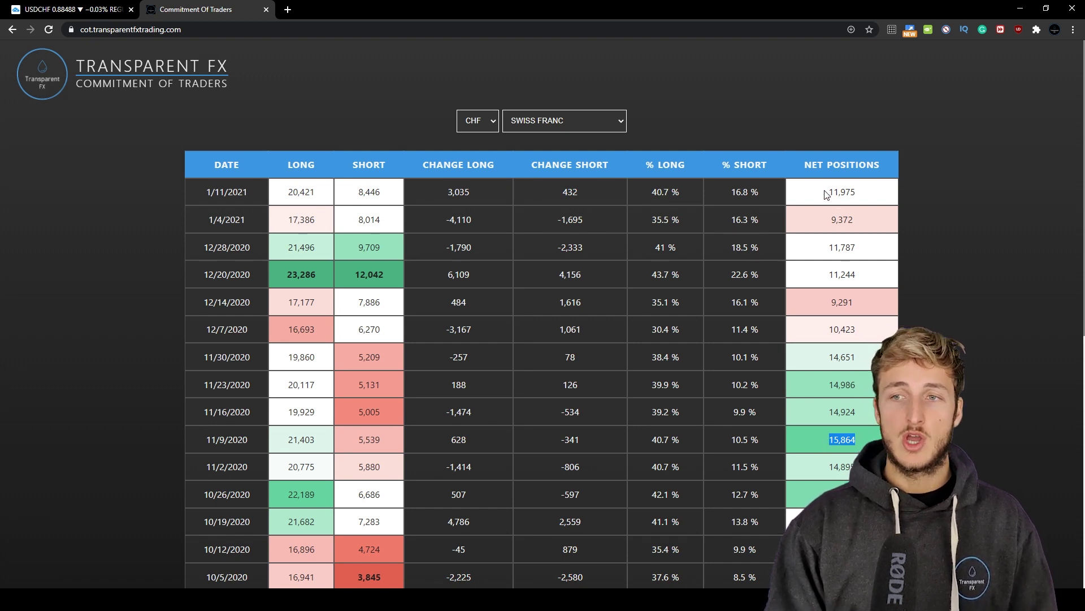
drag(826, 192, 864, 193)
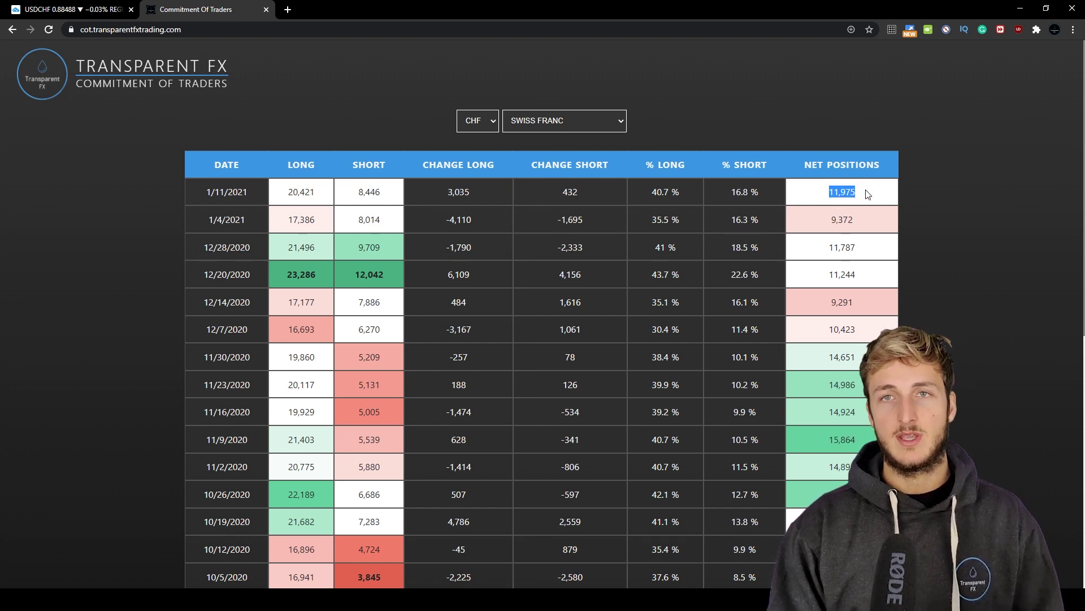
Step: Brush the December decline and January rebound on the daily USDCHF chart, checking the Commitment of Traders page between strokes, and undo both strokes
click(58, 7)
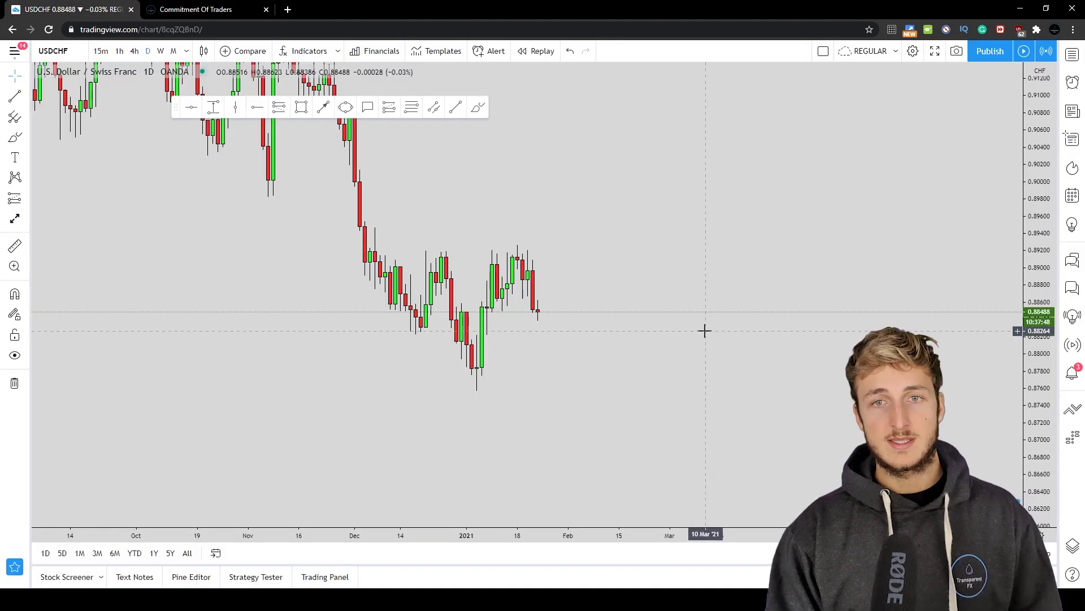
drag(475, 171, 554, 243)
click(478, 107)
drag(427, 162, 544, 430)
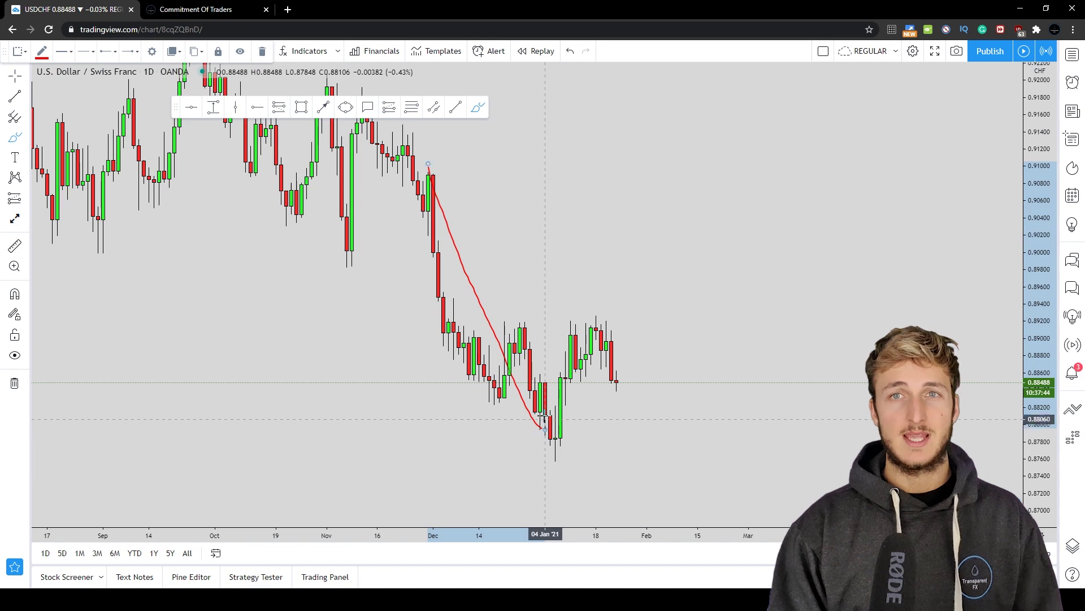
key(ctrl+Tab)
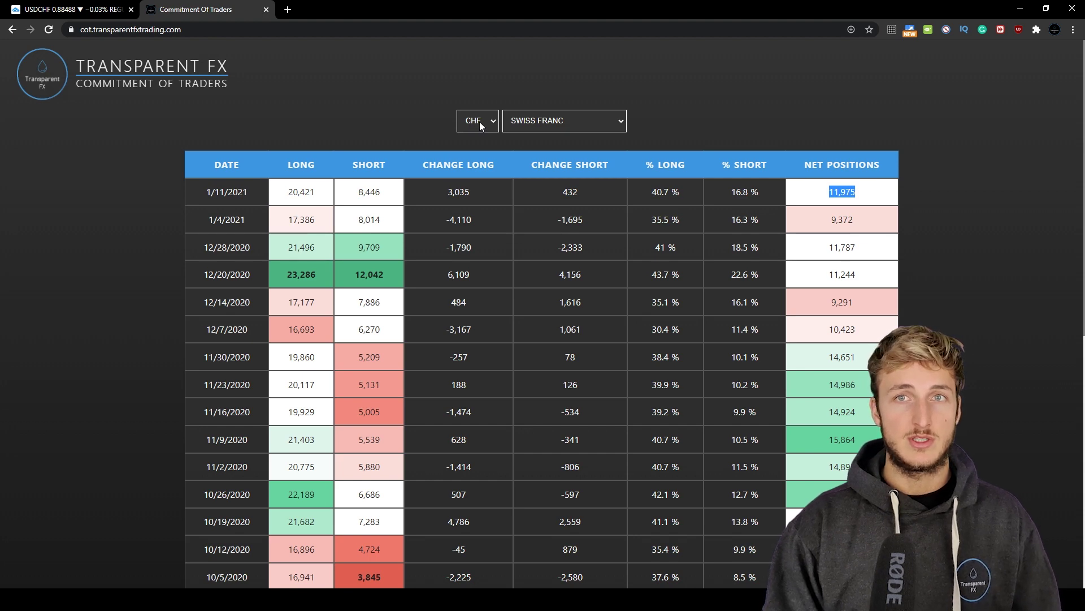
click(68, 9)
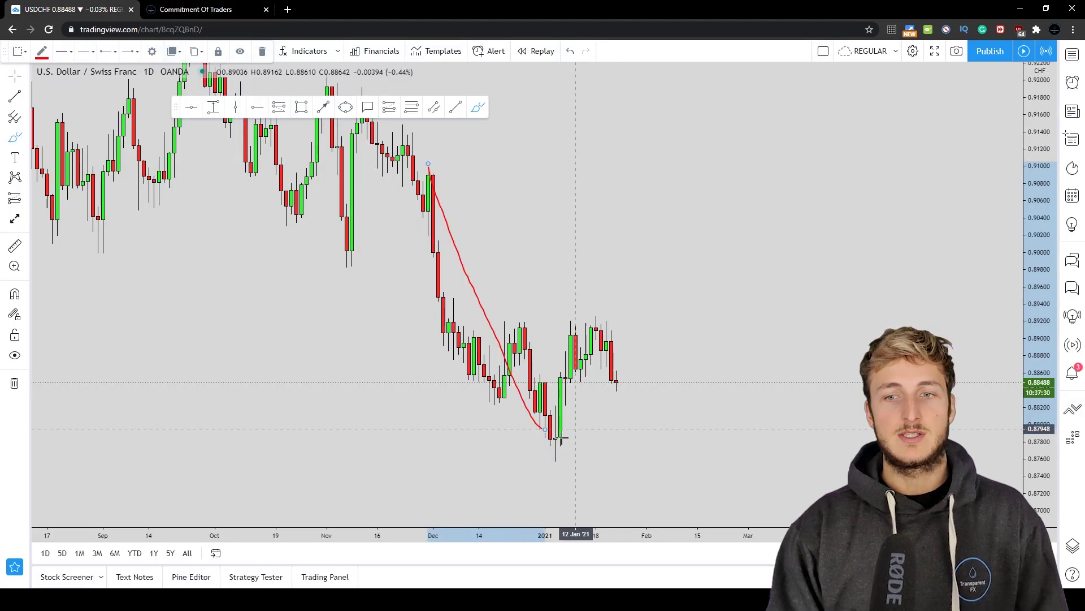
click(543, 434)
key(Escape)
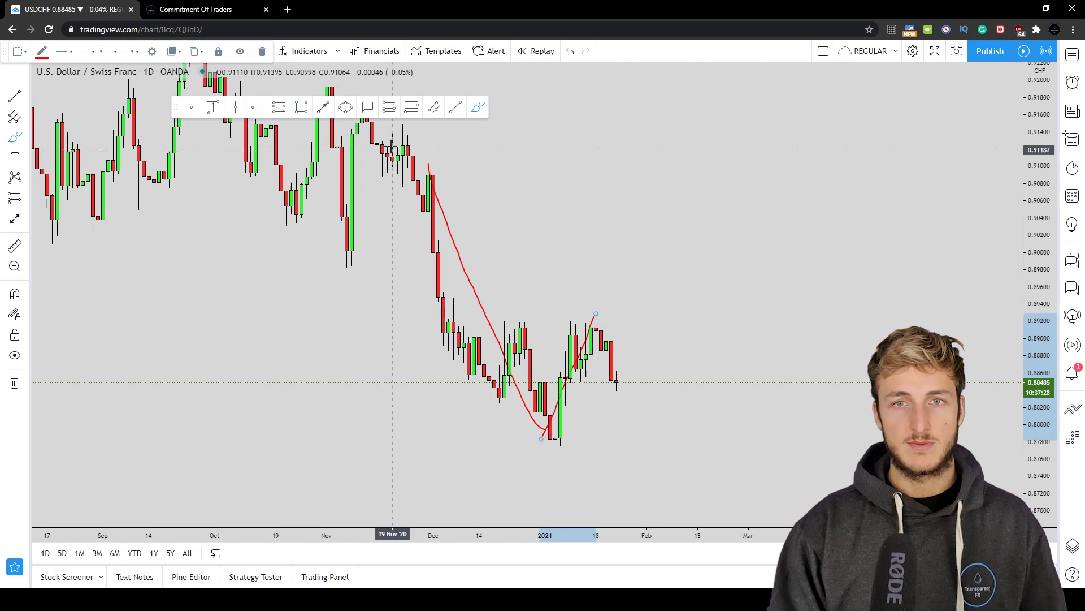
click(570, 52)
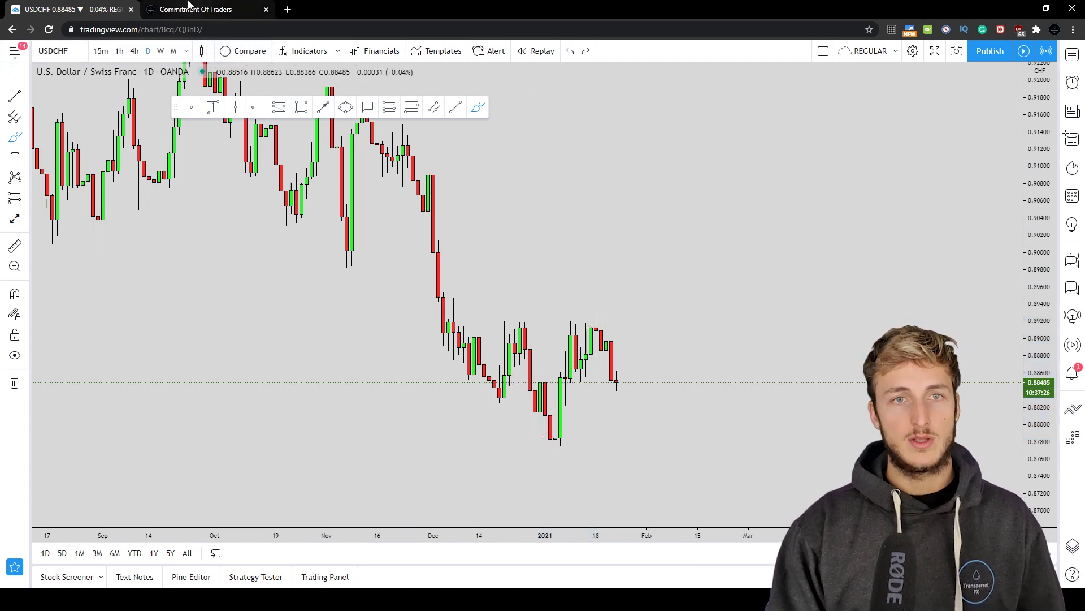
Step: Review the Swiss franc positions table, brush a projected rise from the current USDCHF price to about 0.8970, and delete the stroke
key(ctrl+Tab)
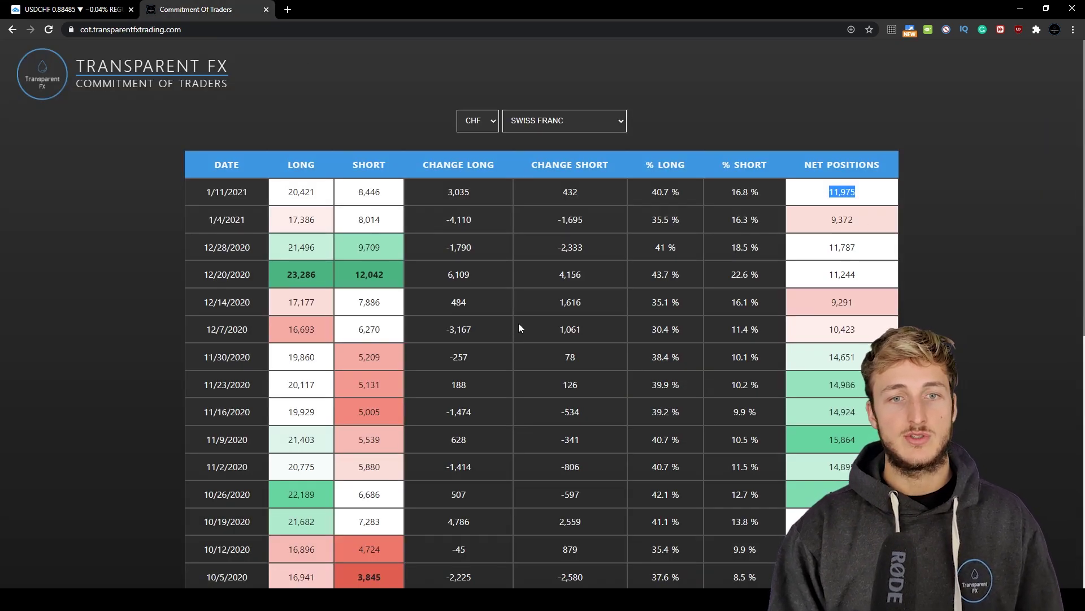
click(67, 6)
click(622, 389)
click(657, 275)
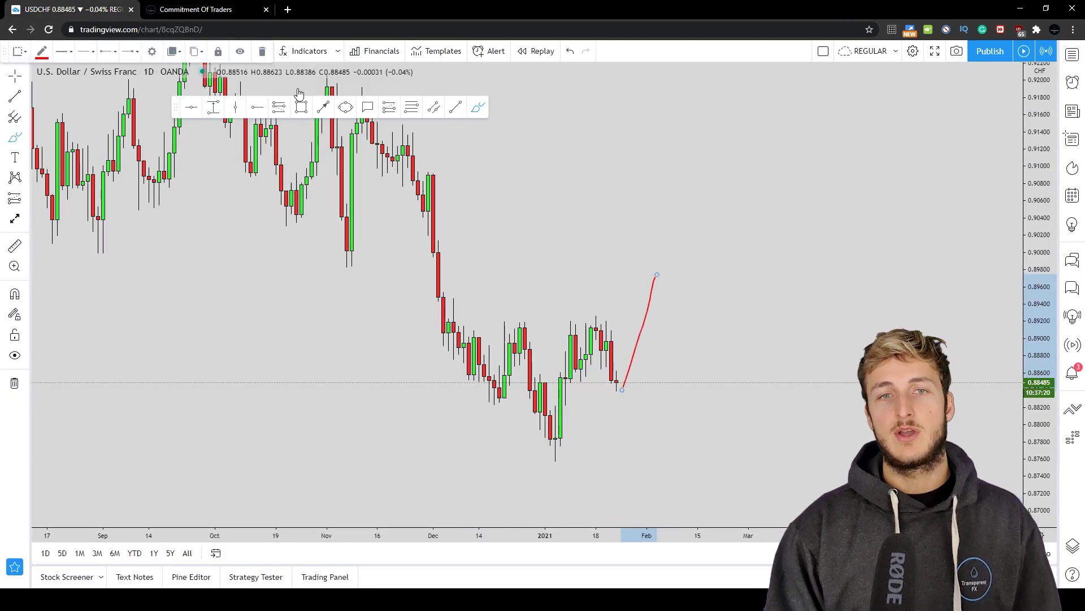
click(262, 51)
Step: Recheck the latest Swiss franc net positions, brush a steeper projected rise from the current price on the chart, and remove it
click(215, 9)
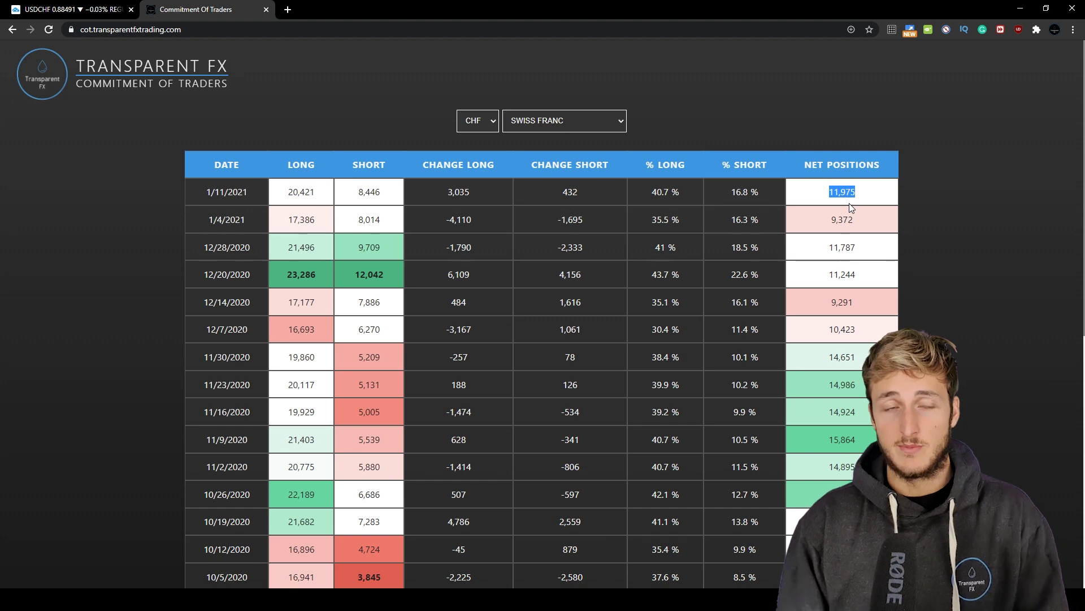
click(68, 9)
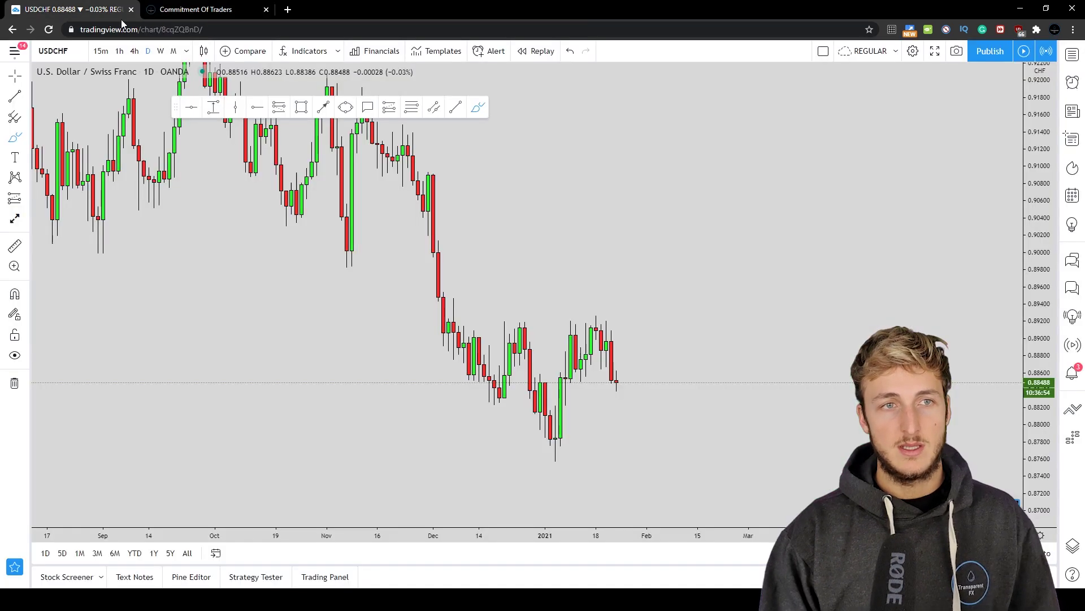
drag(617, 383, 647, 279)
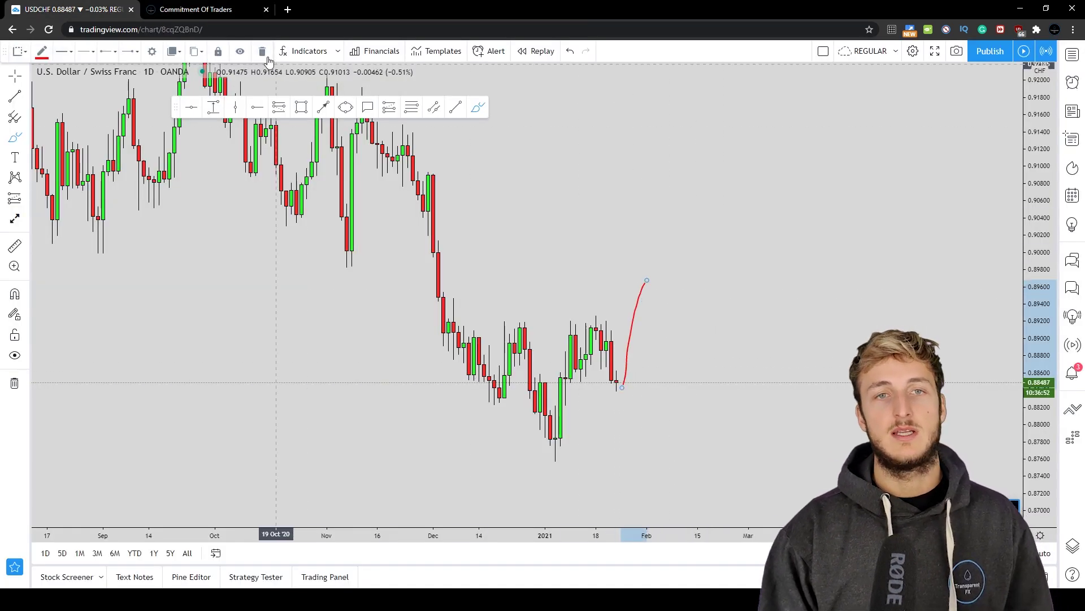
key(ctrl+z)
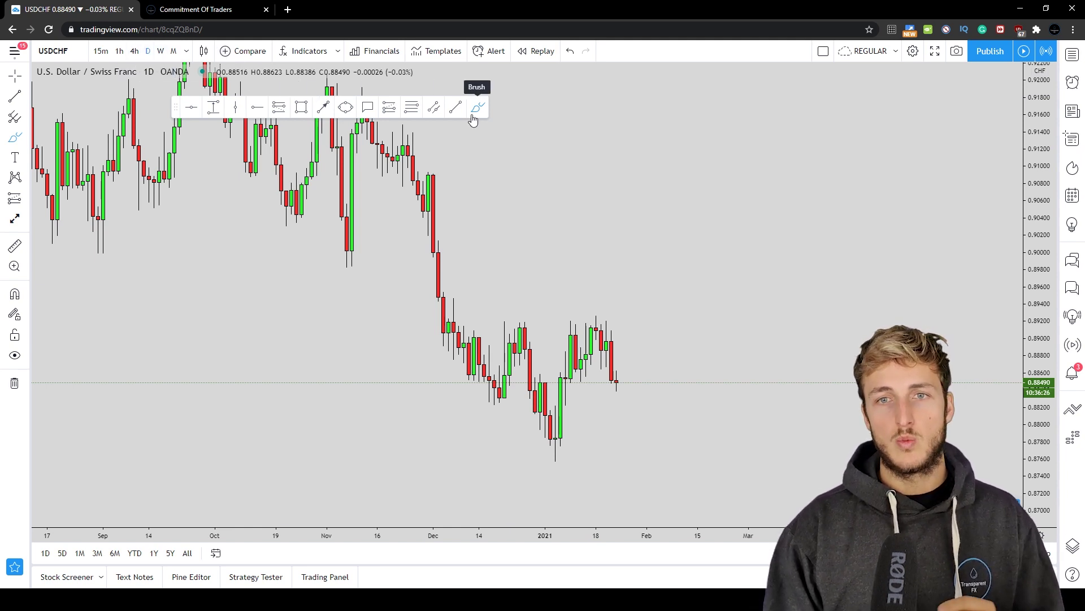
Step: Brush a short zigzag decline from the current price to about 0.8820, enclose it in a roughly circular ellipse, and reposition the stroke inside
drag(620, 382, 620, 394)
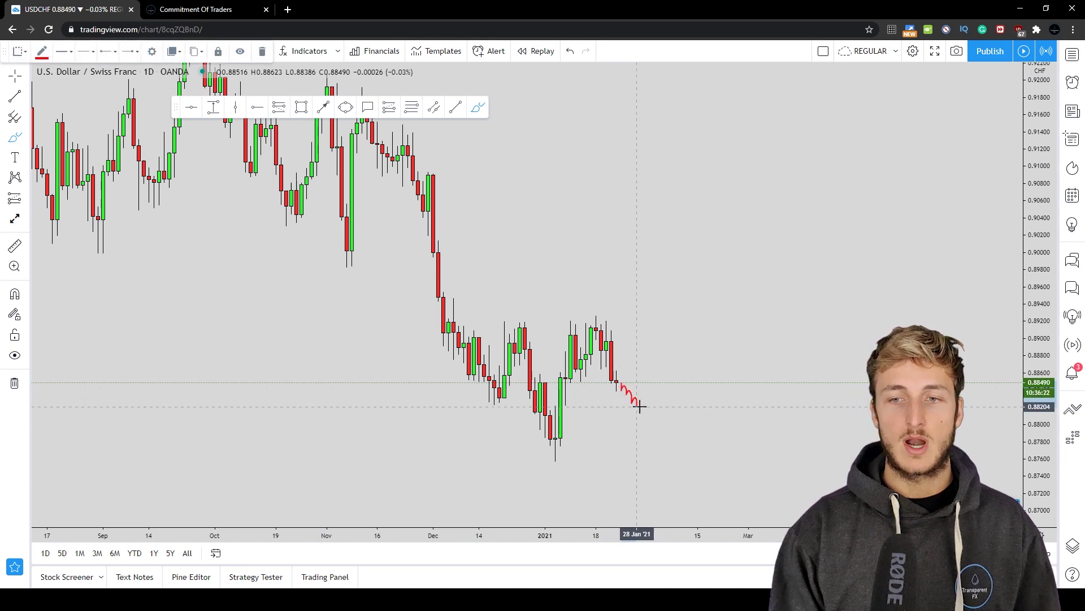
click(345, 107)
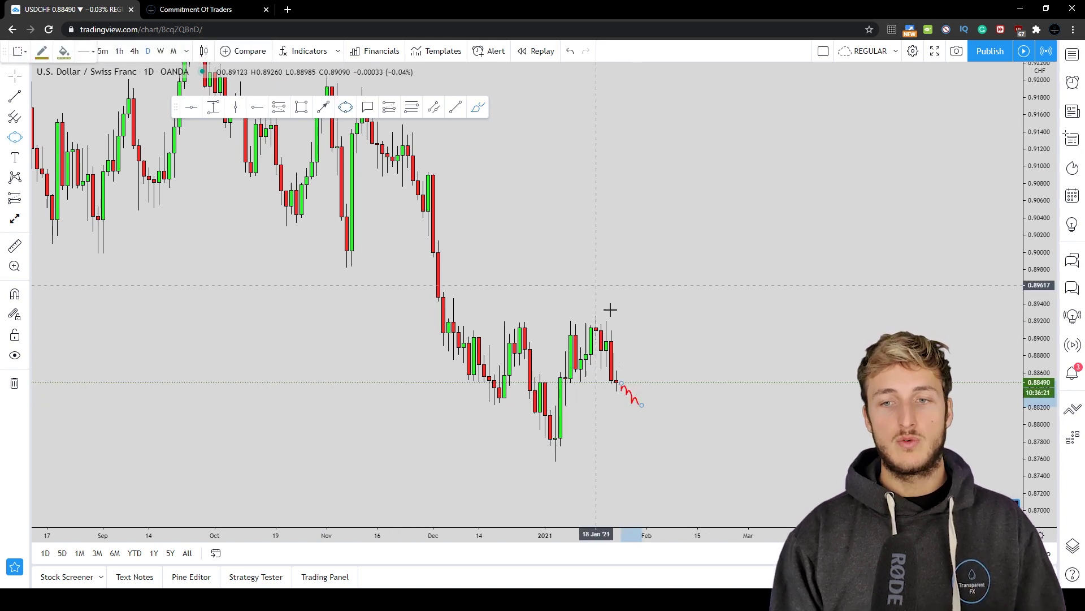
click(621, 381)
click(632, 424)
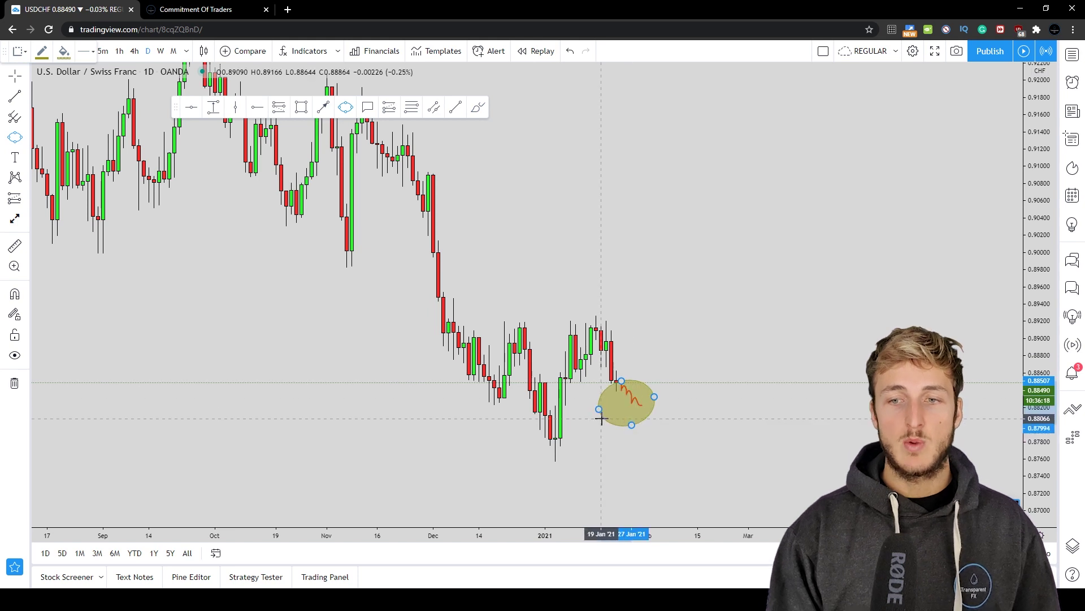
click(603, 408)
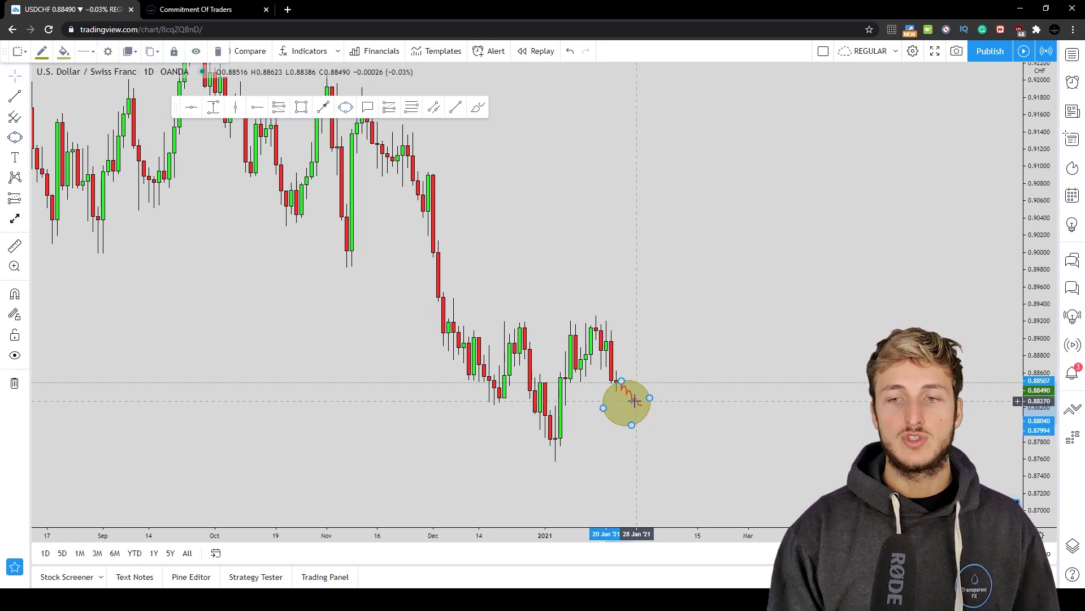
click(637, 402)
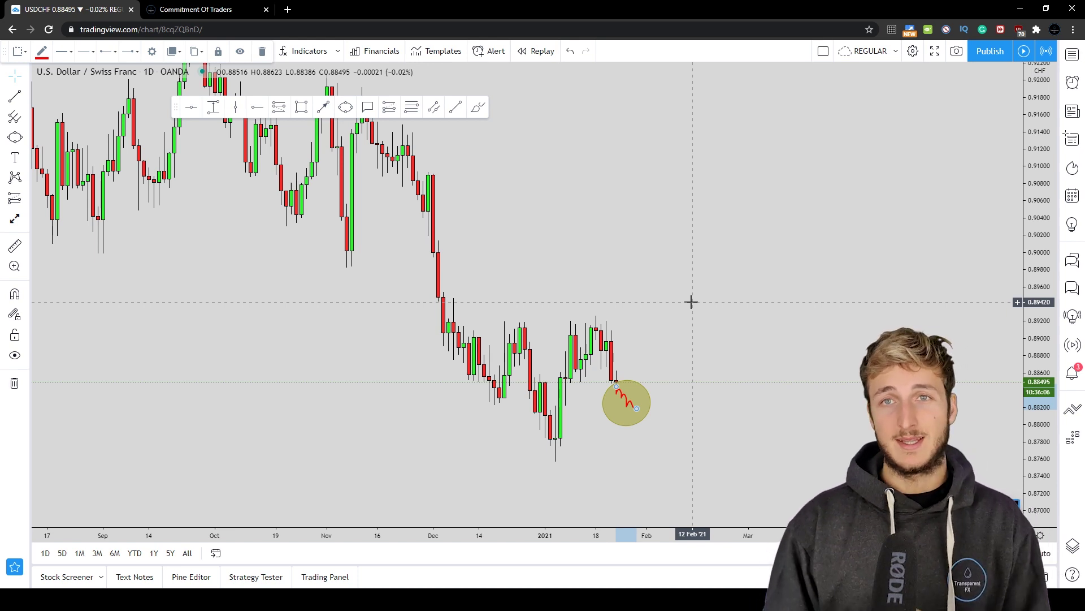
Step: Draw an upward arrow from the end of the zigzag at about 0.8820 to about 0.8866 in early February
mouse_move(10, 59)
mouse_down()
mouse_move(157, 147)
mouse_move(147, 151)
mouse_up()
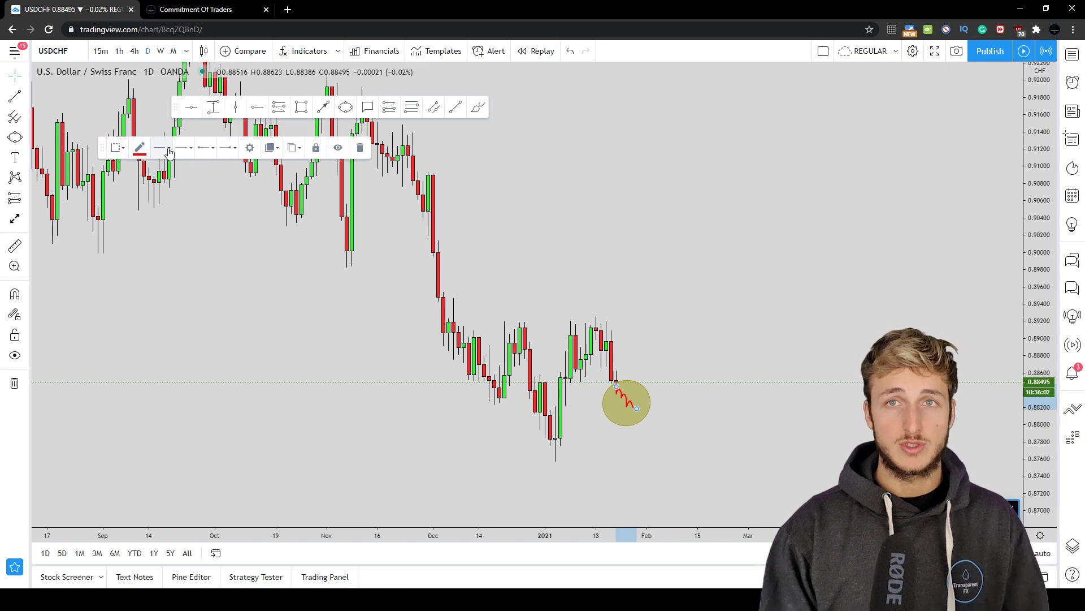
click(324, 107)
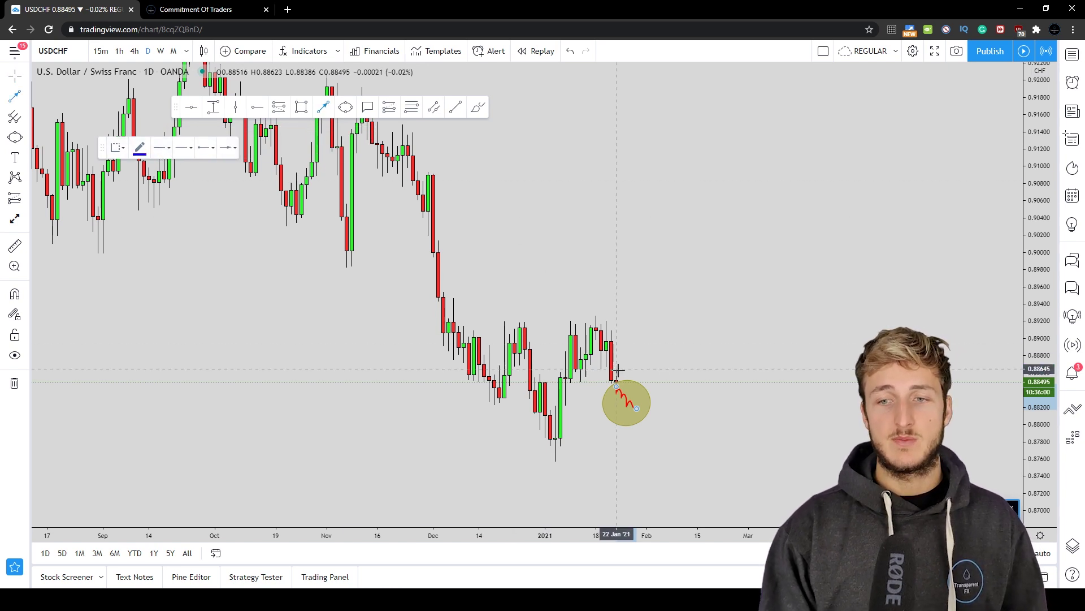
click(642, 407)
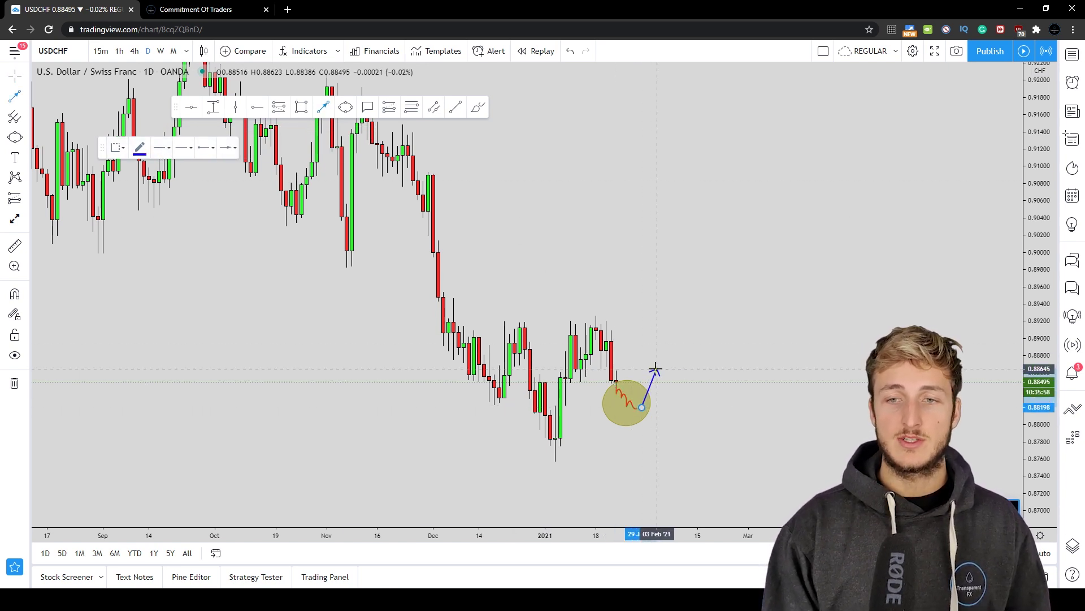
click(656, 368)
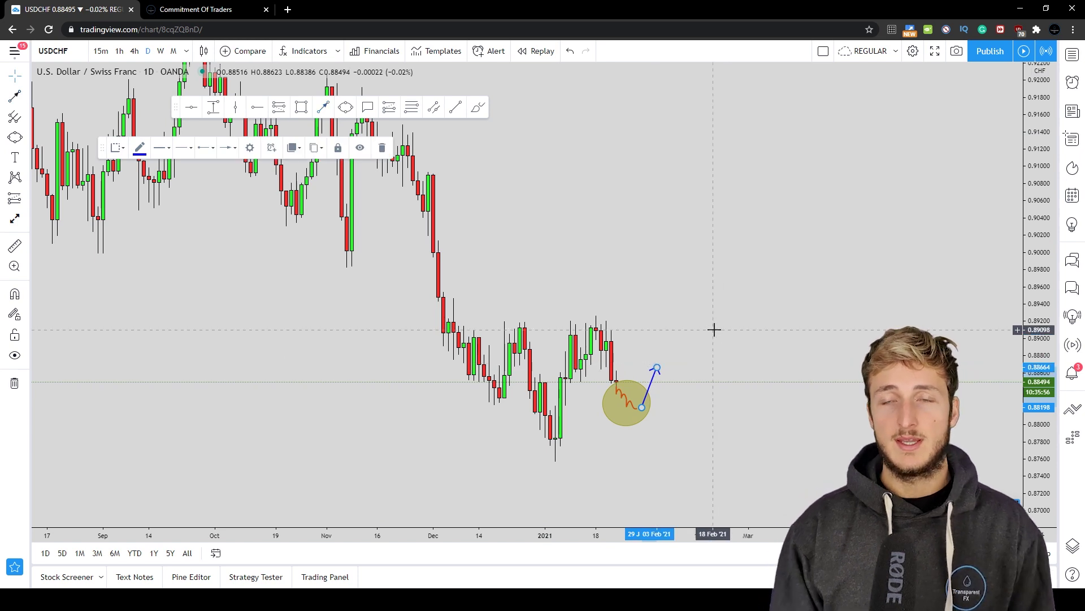